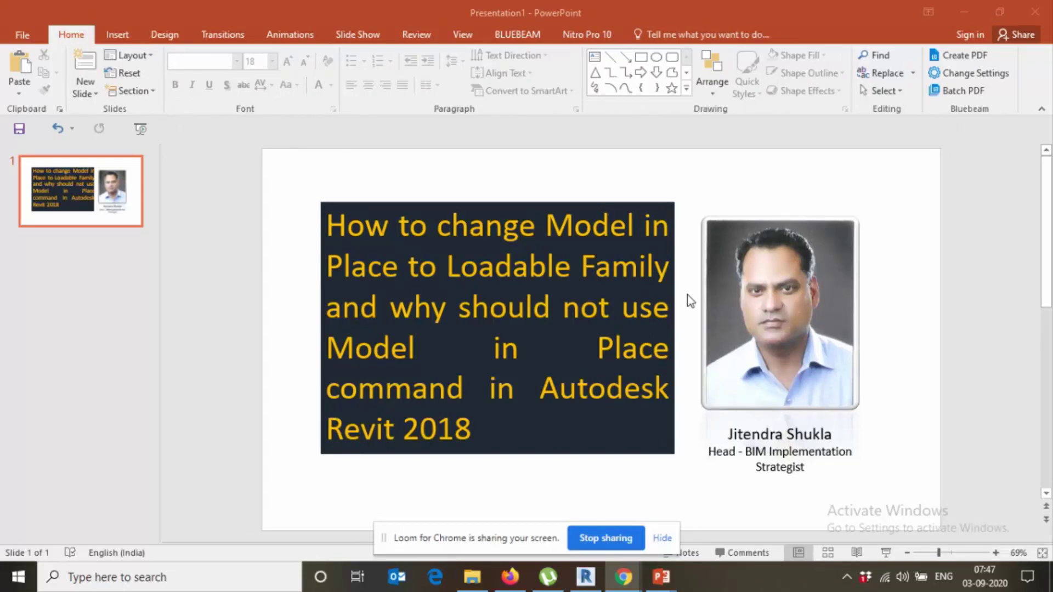
Bring the cabinet project forward and open the Architecture tab's Component dropdown for Model In-Place.
{"action": "left_click", "coordinate": [588, 577]}
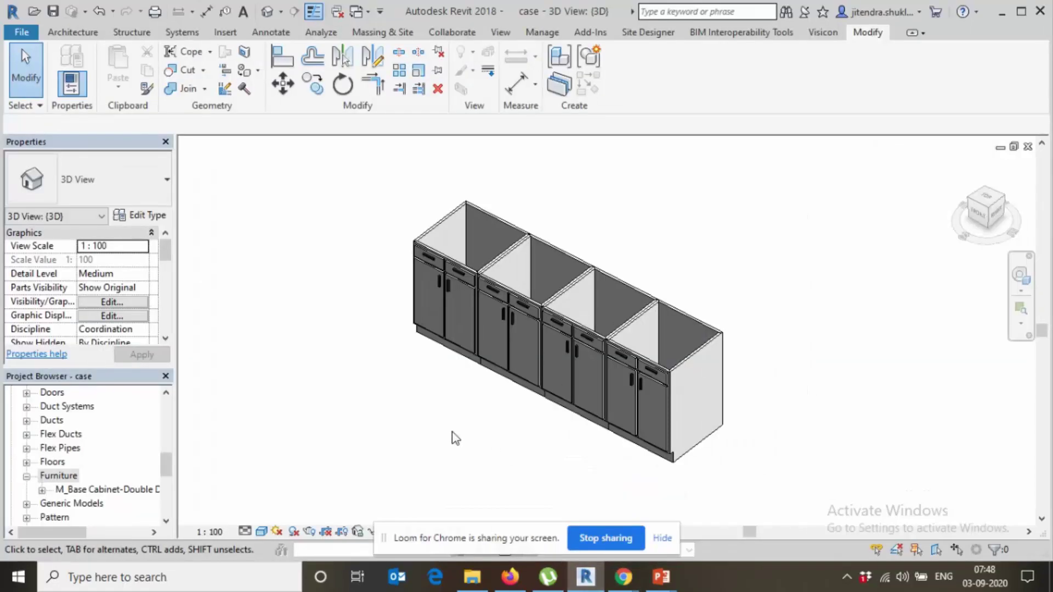
{"action": "scroll", "coordinate": [458, 433], "scroll_direction": "up", "scroll_amount": 3}
{"action": "scroll", "coordinate": [467, 428], "scroll_direction": "down", "scroll_amount": 3}
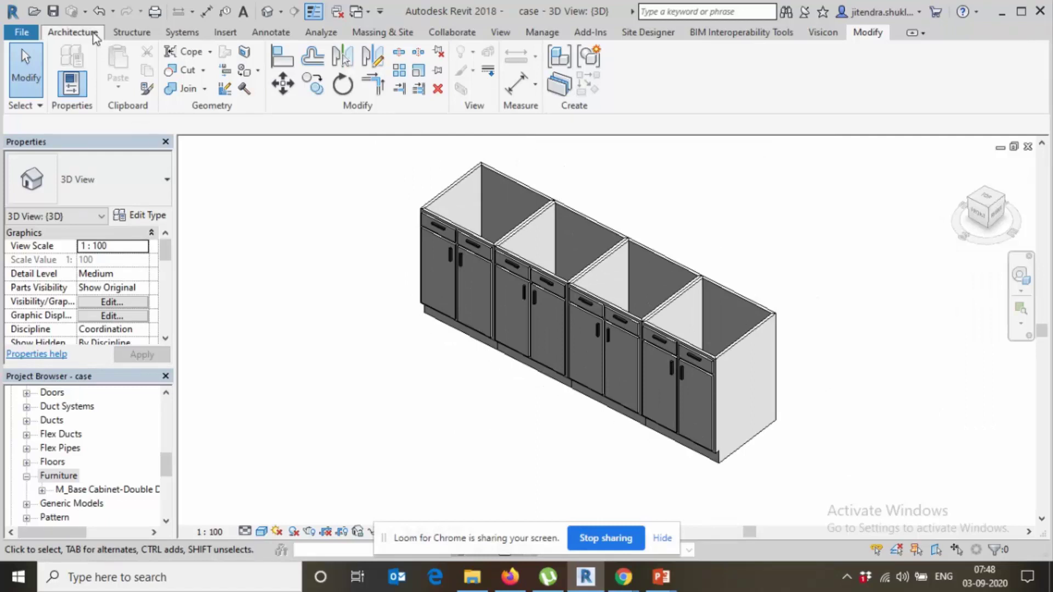
{"action": "left_click", "coordinate": [76, 33]}
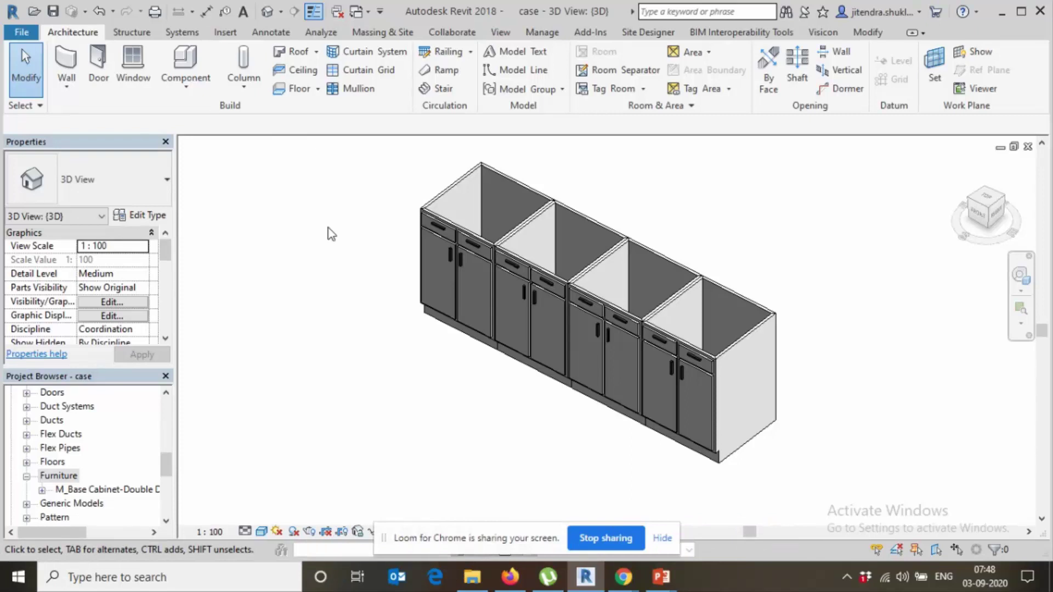
{"action": "left_click", "coordinate": [189, 91]}
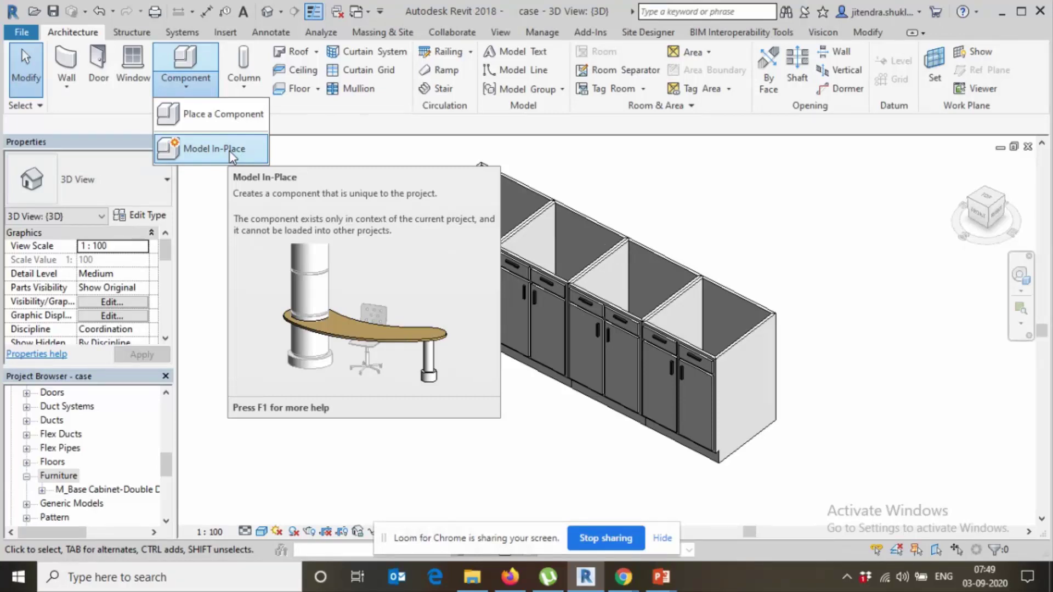
{"action": "left_click", "coordinate": [229, 151]}
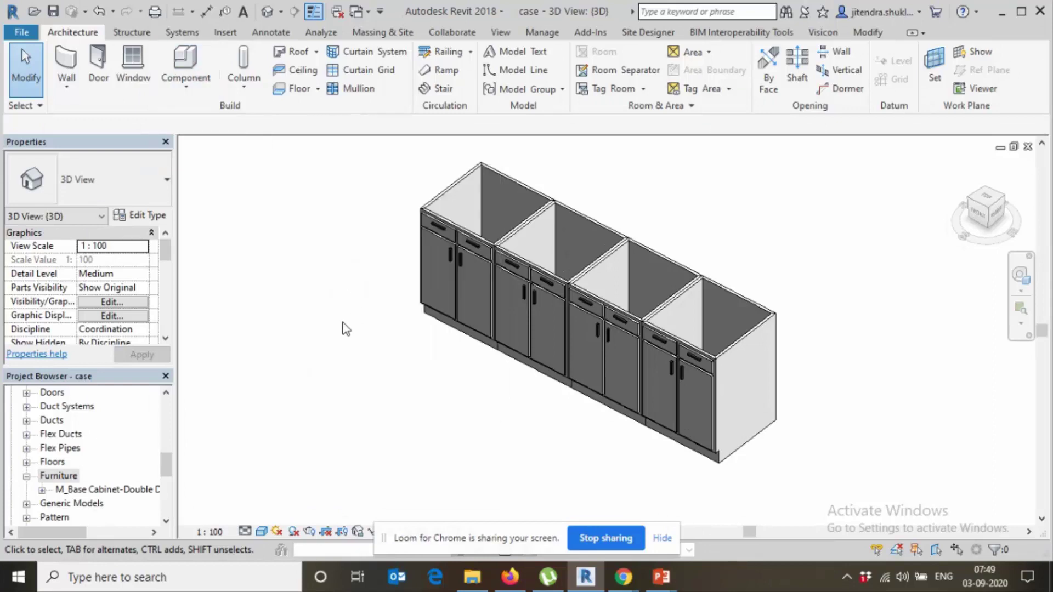
{"action": "left_click", "coordinate": [574, 389]}
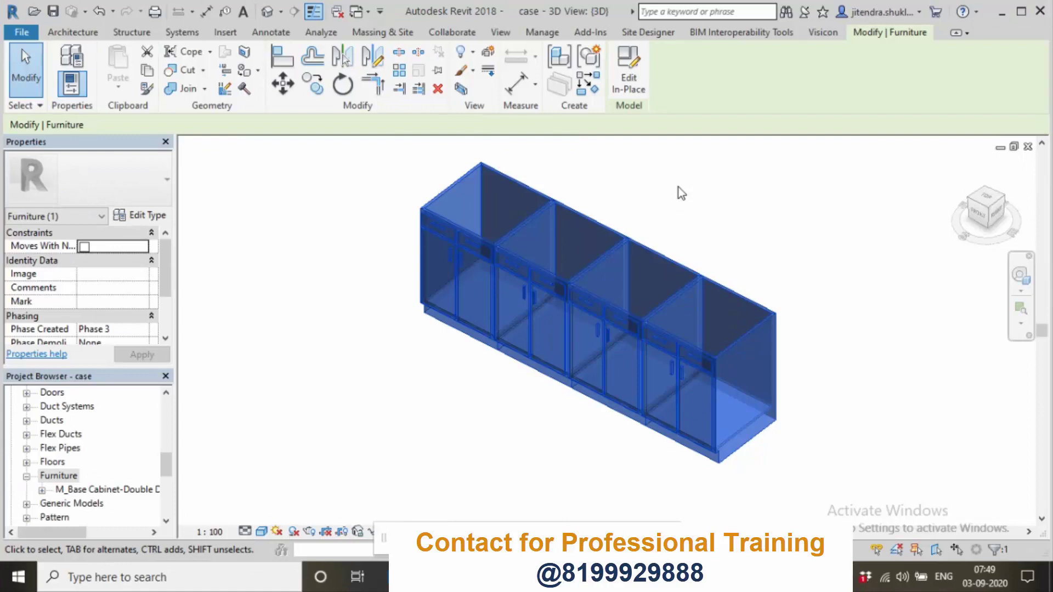
{"action": "left_click", "coordinate": [630, 88]}
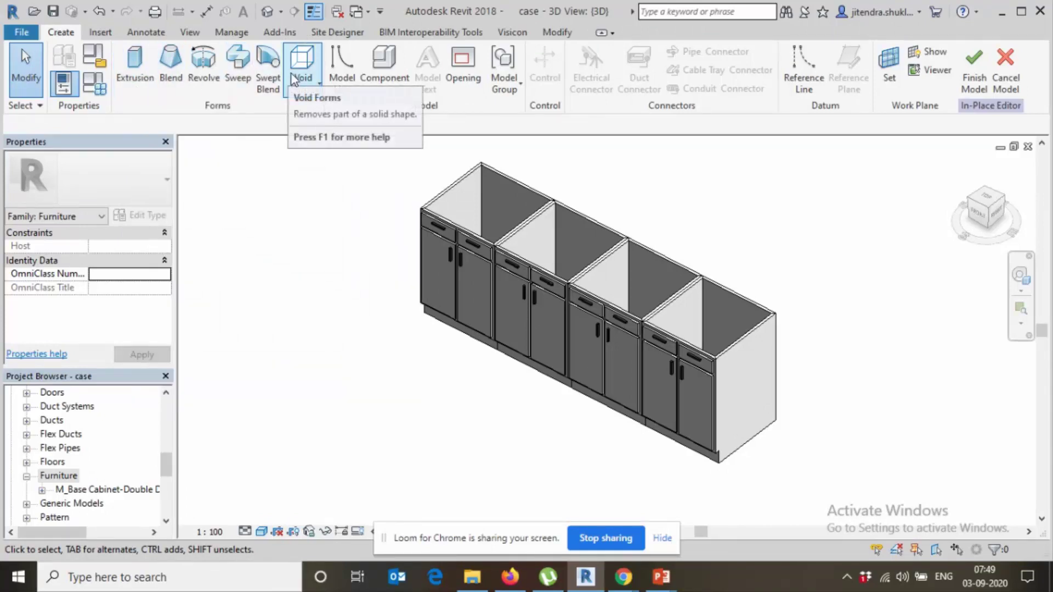
{"action": "left_click", "coordinate": [988, 91]}
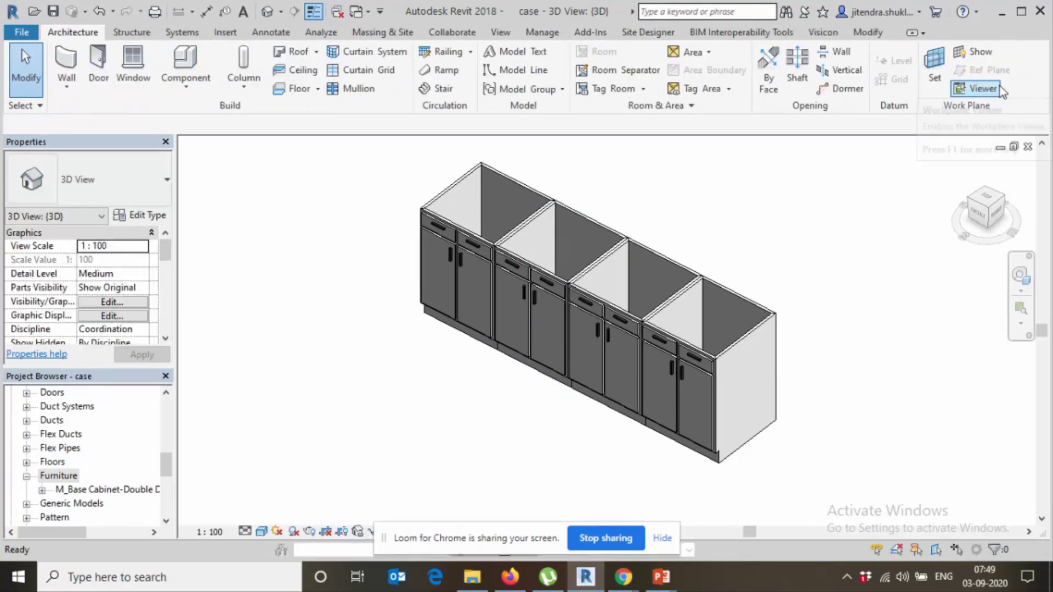
{"action": "left_click", "coordinate": [612, 259]}
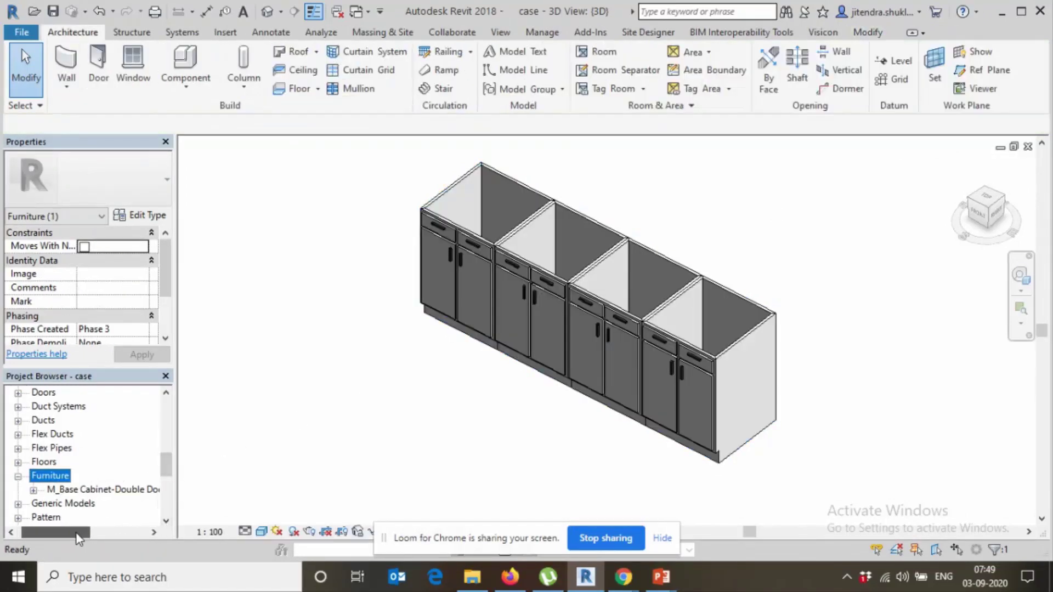
Copy the cabinet run from its corner point, then cancel Copy and clear the selection.
{"action": "left_click_drag", "start_coordinate": [69, 532], "coordinate": [90, 537]}
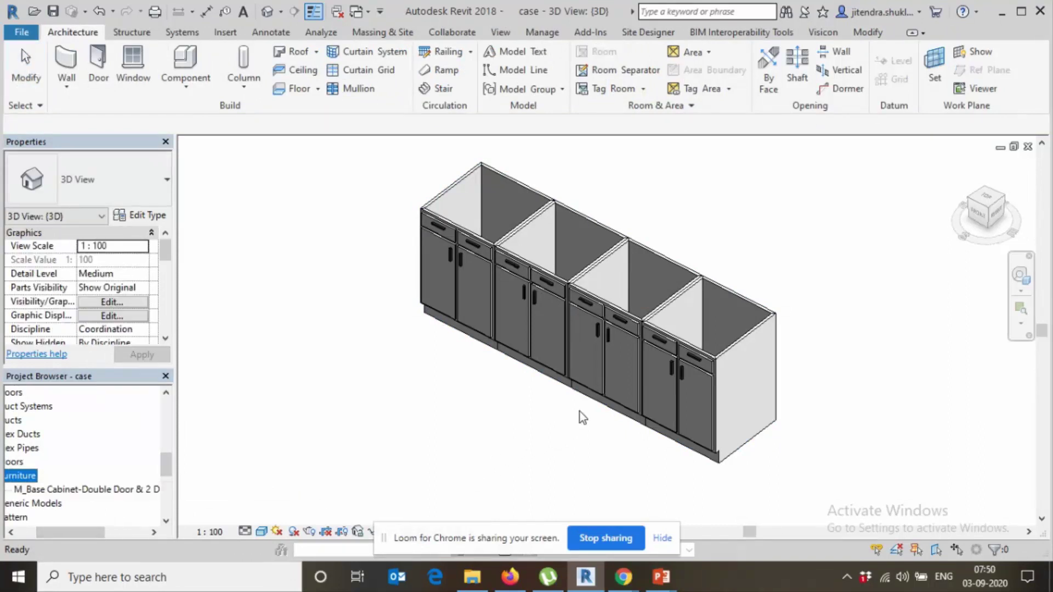
{"action": "left_click", "coordinate": [597, 400]}
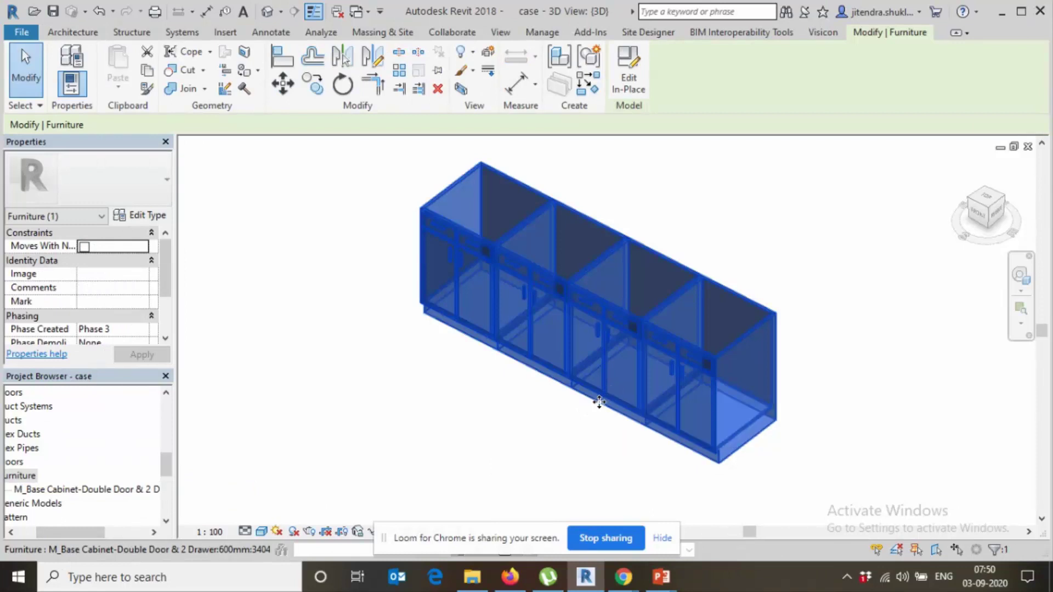
{"action": "left_click", "coordinate": [312, 83]}
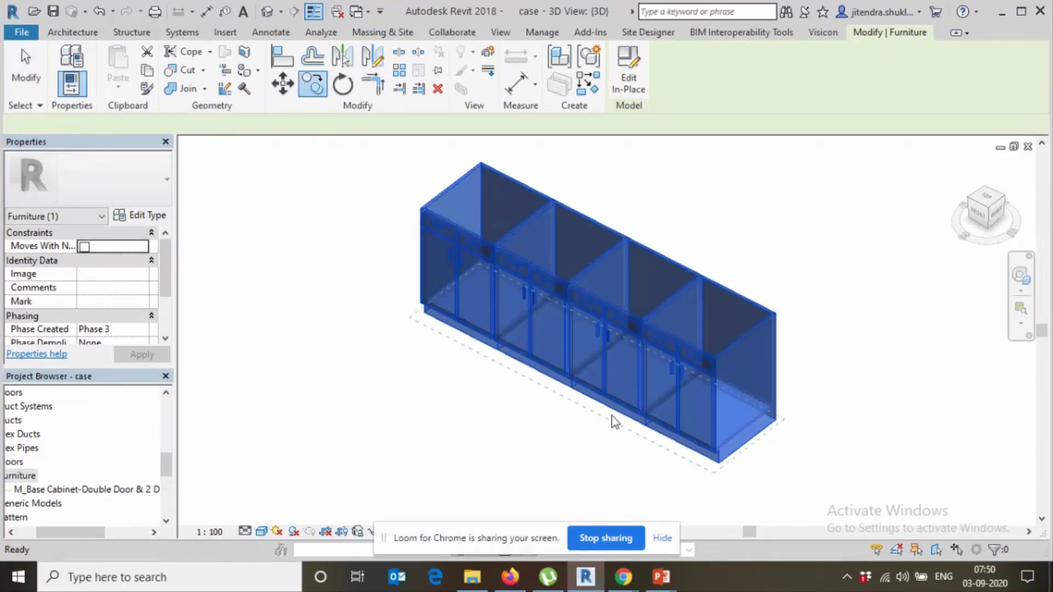
{"action": "scroll", "coordinate": [699, 378], "scroll_direction": "down", "scroll_amount": 2}
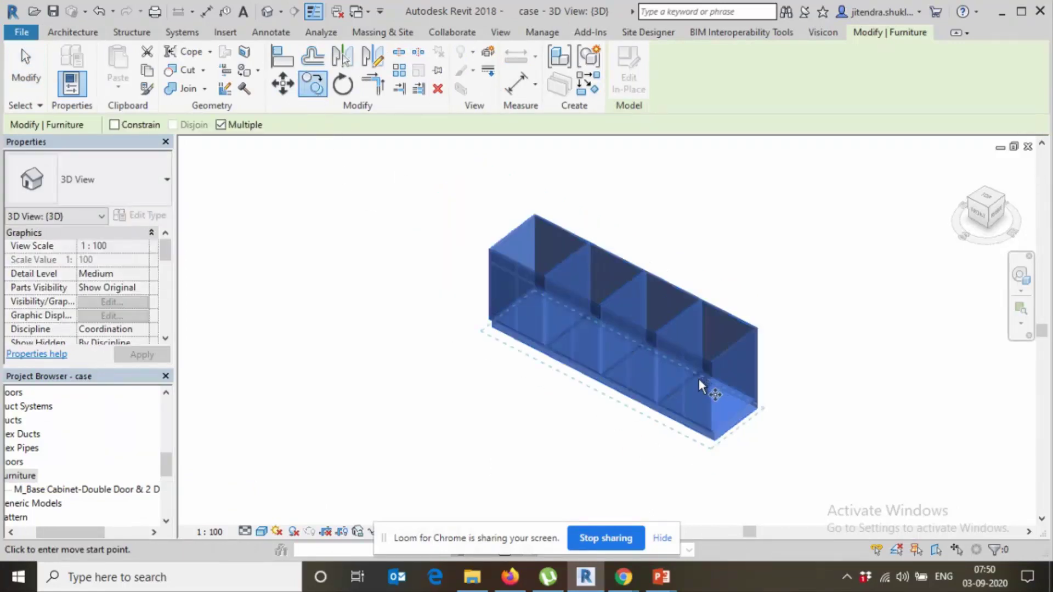
{"action": "left_click", "coordinate": [715, 443]}
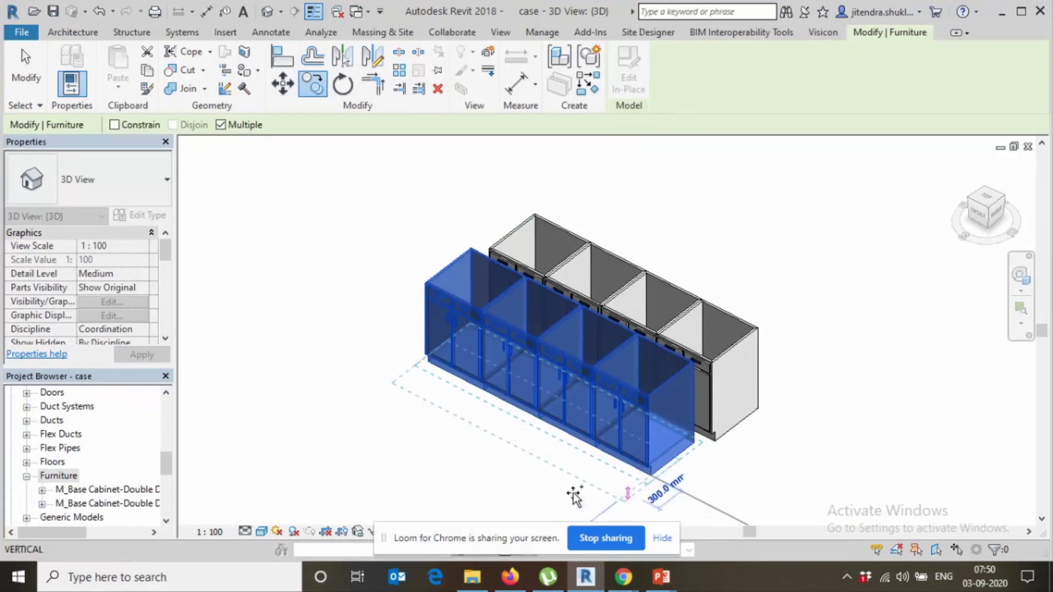
{"action": "right_click", "coordinate": [531, 471]}
{"action": "left_click", "coordinate": [576, 247]}
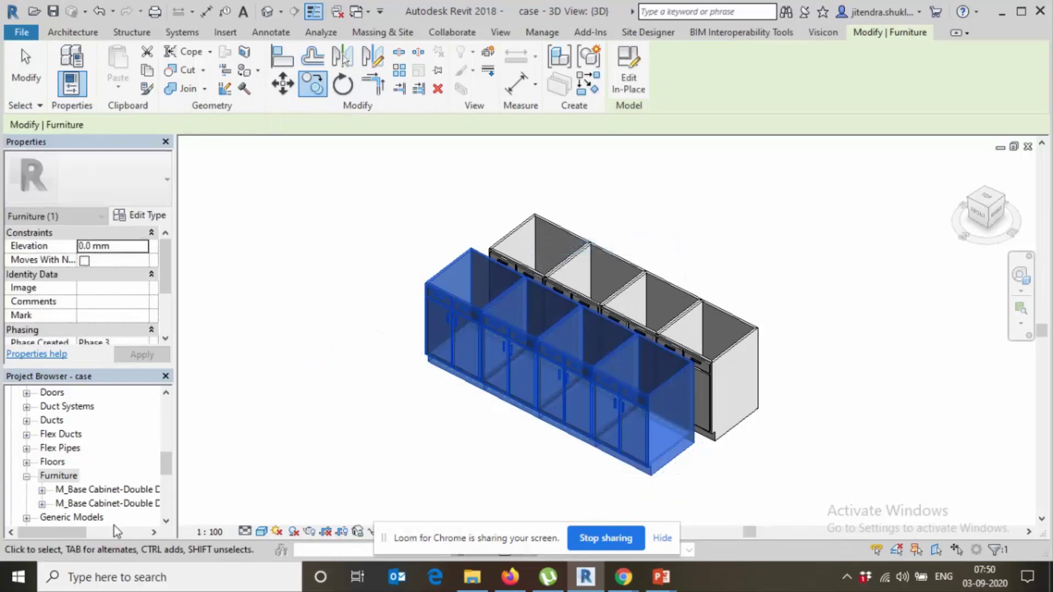
{"action": "key", "text": "Escape"}
Copy the front cabinet row from its corner to place another row in front.
{"action": "mouse_move", "coordinate": [70, 532]}
{"action": "left_mouse_down"}
{"action": "mouse_move", "coordinate": [139, 528]}
{"action": "mouse_move", "coordinate": [54, 535]}
{"action": "left_mouse_up"}
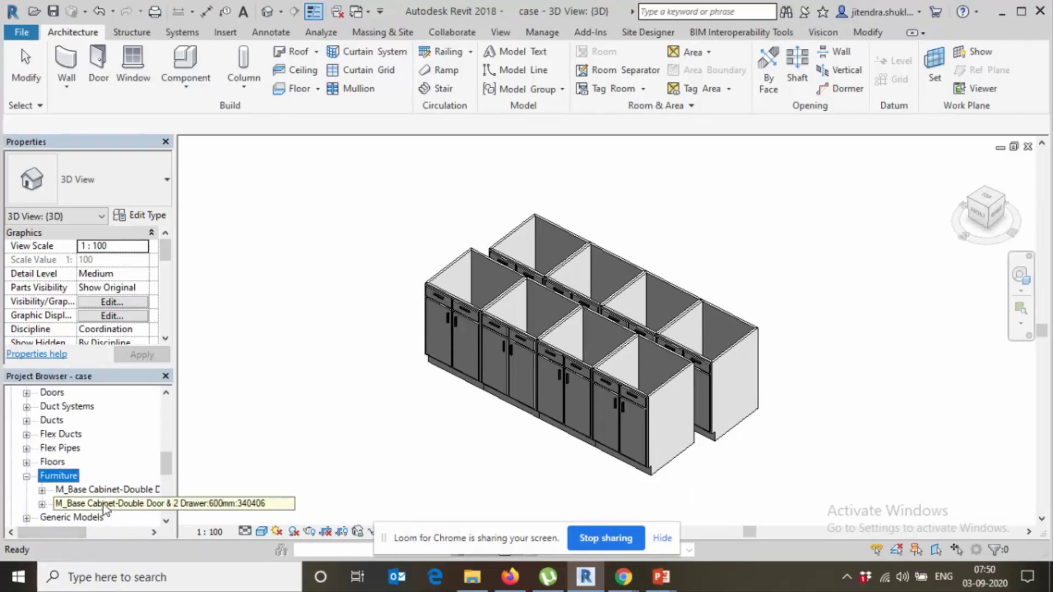
{"action": "left_click", "coordinate": [548, 408]}
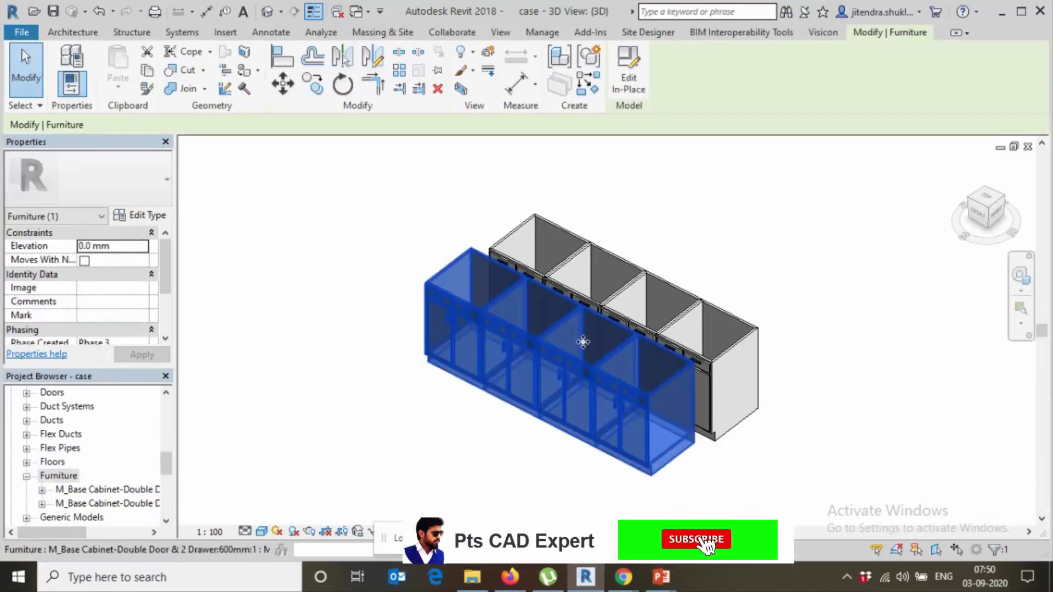
{"action": "middle_click_drag", "start_coordinate": [548, 409], "coordinate": [603, 384], "text": "shift"}
{"action": "left_click", "coordinate": [311, 81]}
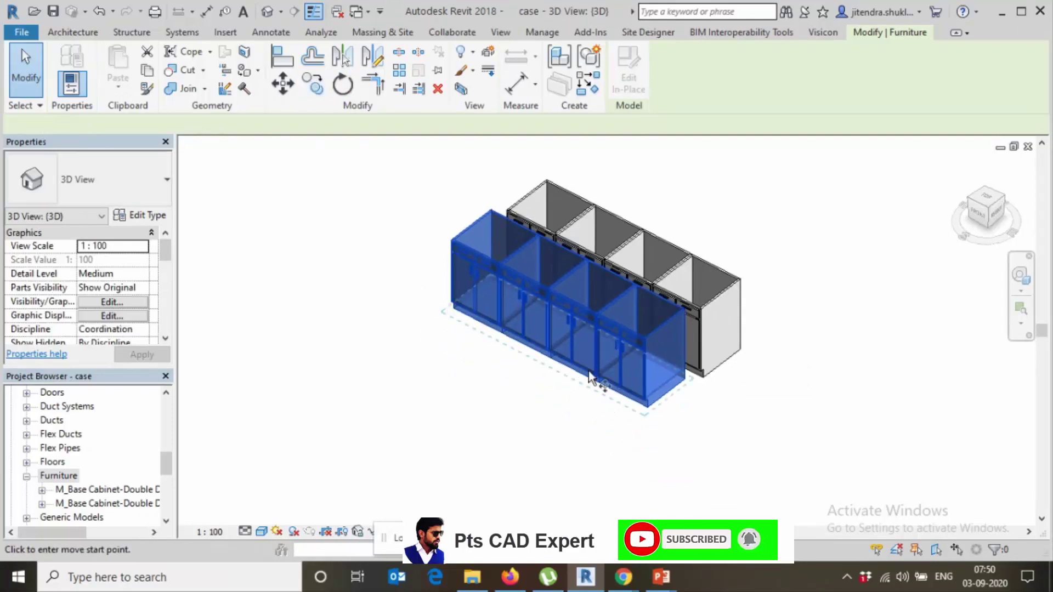
{"action": "left_click", "coordinate": [649, 414]}
{"action": "left_click", "coordinate": [584, 462]}
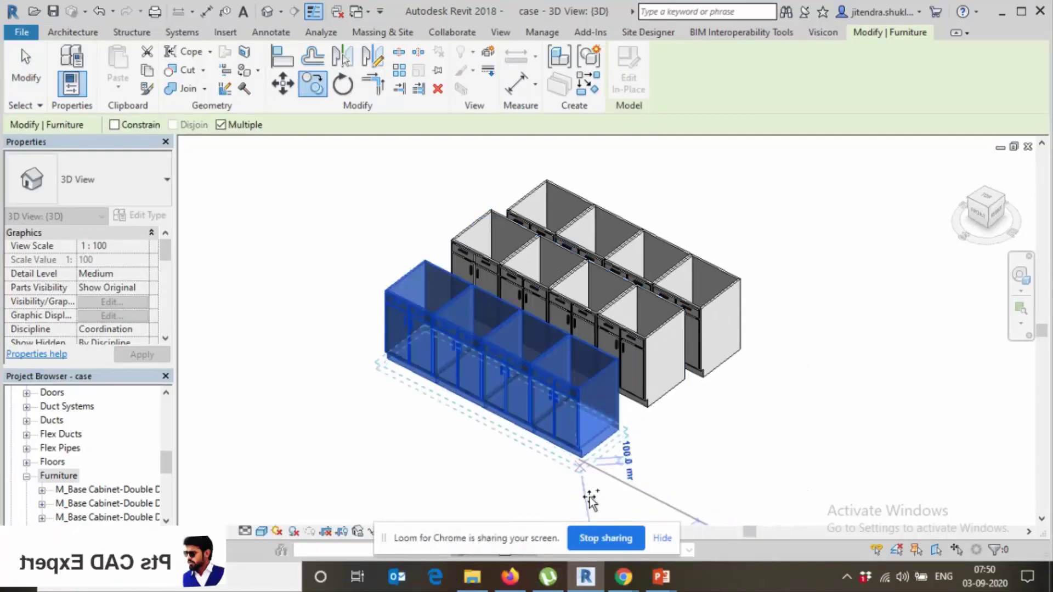
{"action": "right_click", "coordinate": [415, 472]}
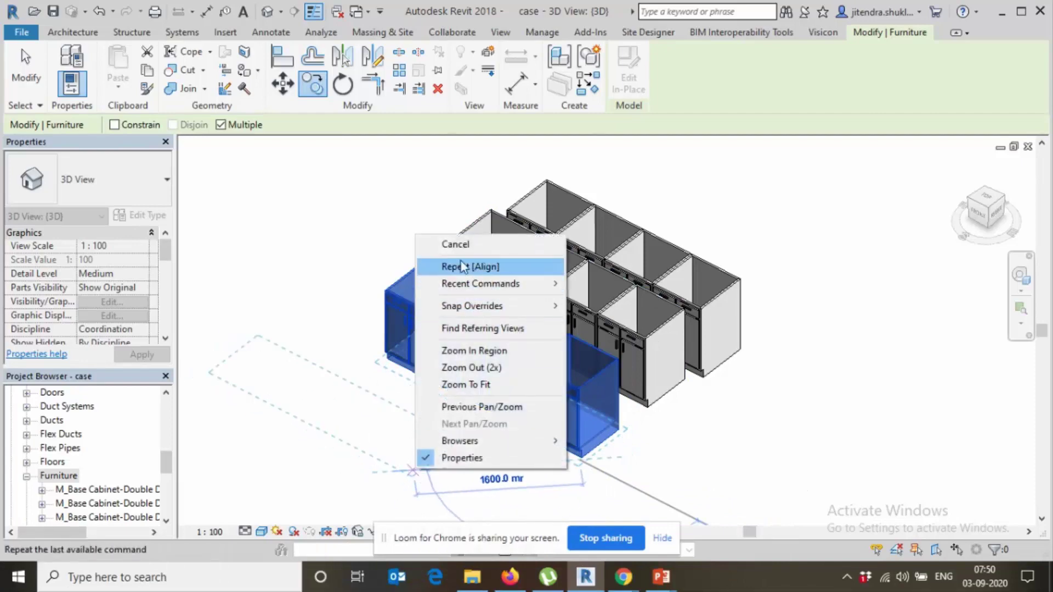
{"action": "left_click", "coordinate": [446, 242]}
{"action": "left_click", "coordinate": [165, 521]}
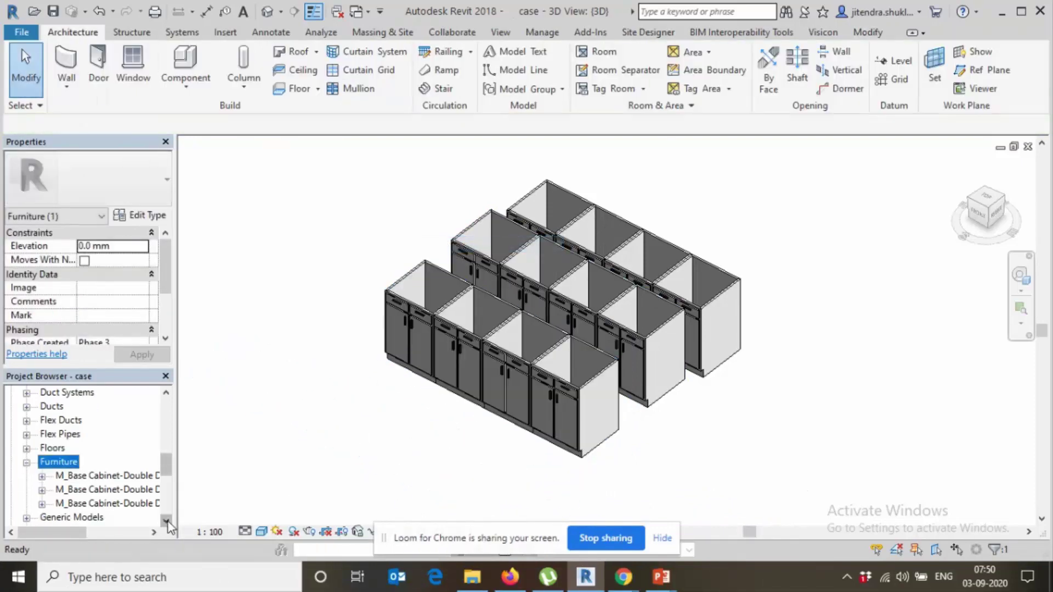
Delete the front row and the other copied cabinet row, then select the original run.
{"action": "left_click_drag", "start_coordinate": [78, 532], "coordinate": [155, 541]}
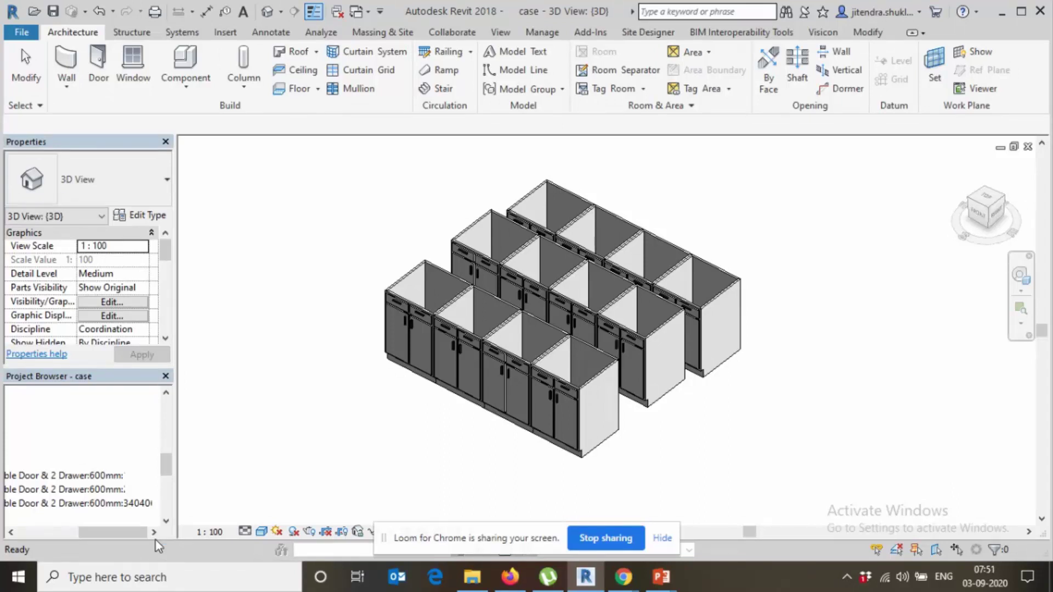
{"action": "left_click", "coordinate": [583, 451]}
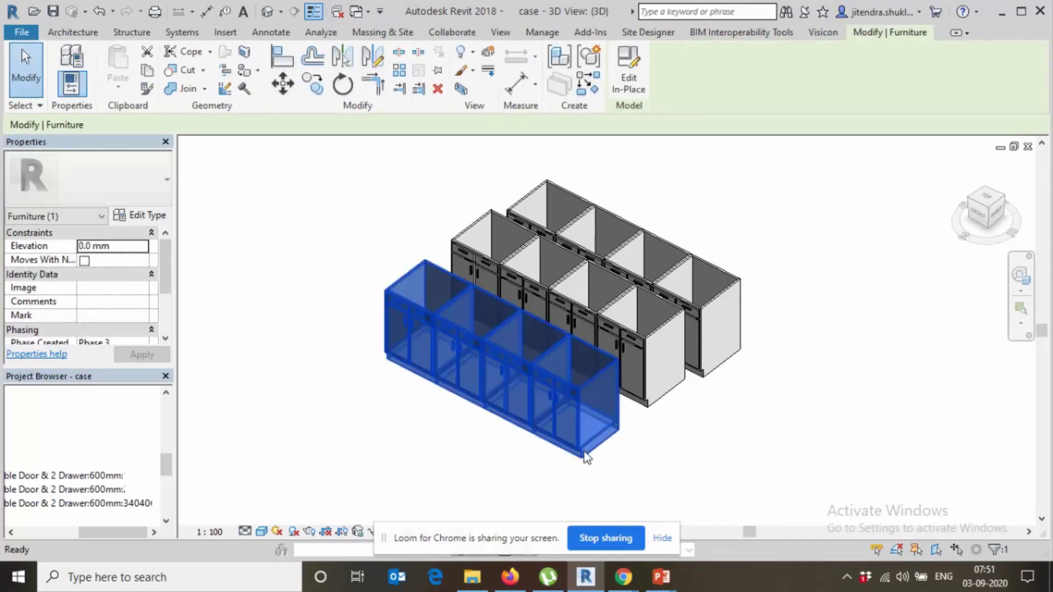
{"action": "key", "text": "Delete"}
{"action": "left_click", "coordinate": [636, 401]}
{"action": "key", "text": "Delete"}
{"action": "left_click", "coordinate": [706, 377]}
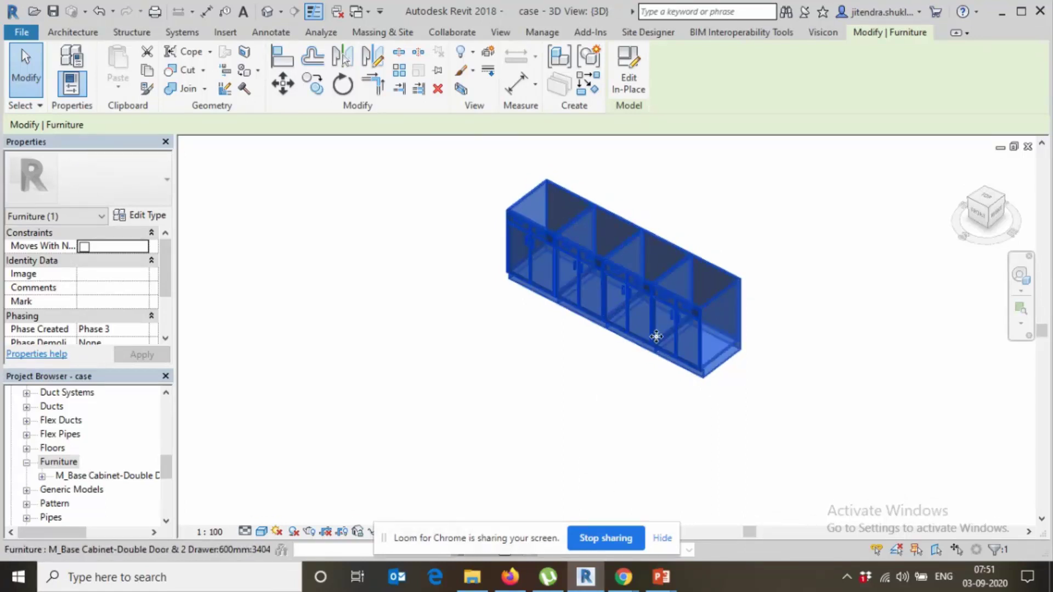
In Edit In-Place, window-select the four cabinet parts and group them as 'Casework'.
{"action": "left_click", "coordinate": [629, 91]}
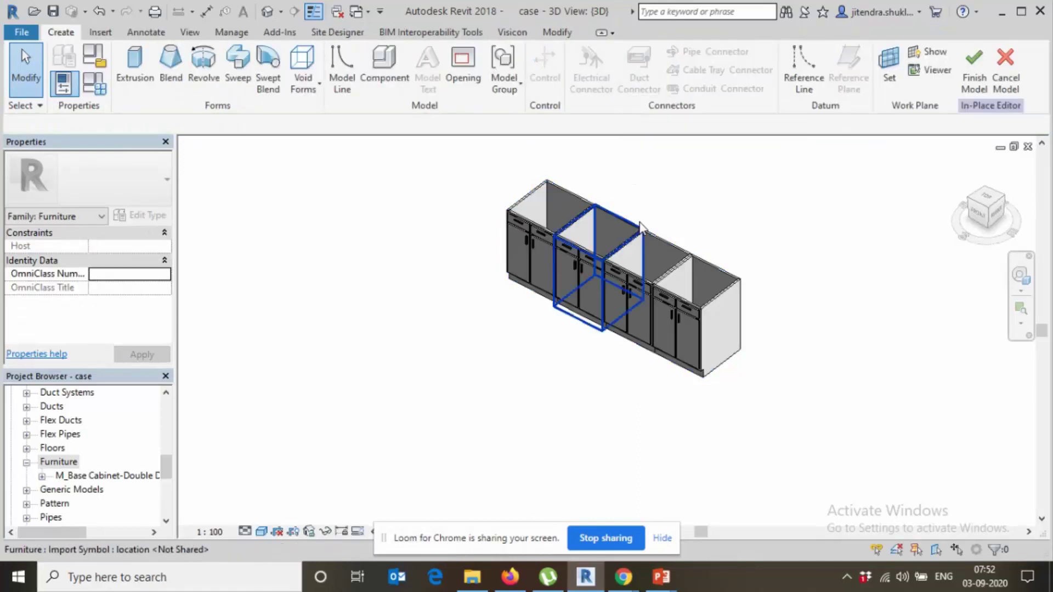
{"action": "left_click_drag", "start_coordinate": [433, 170], "coordinate": [801, 427]}
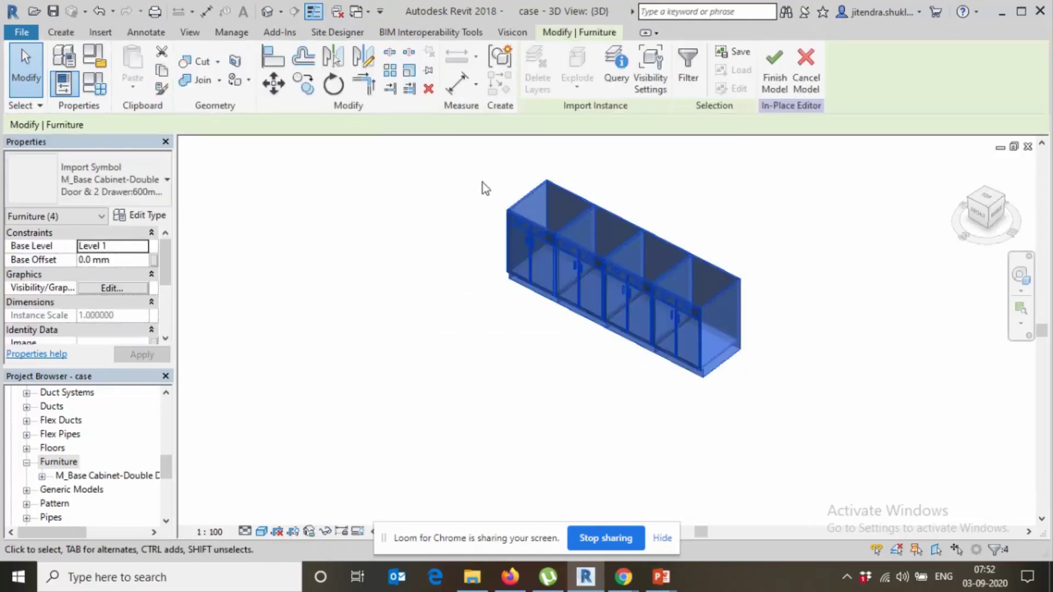
{"action": "left_click", "coordinate": [502, 61]}
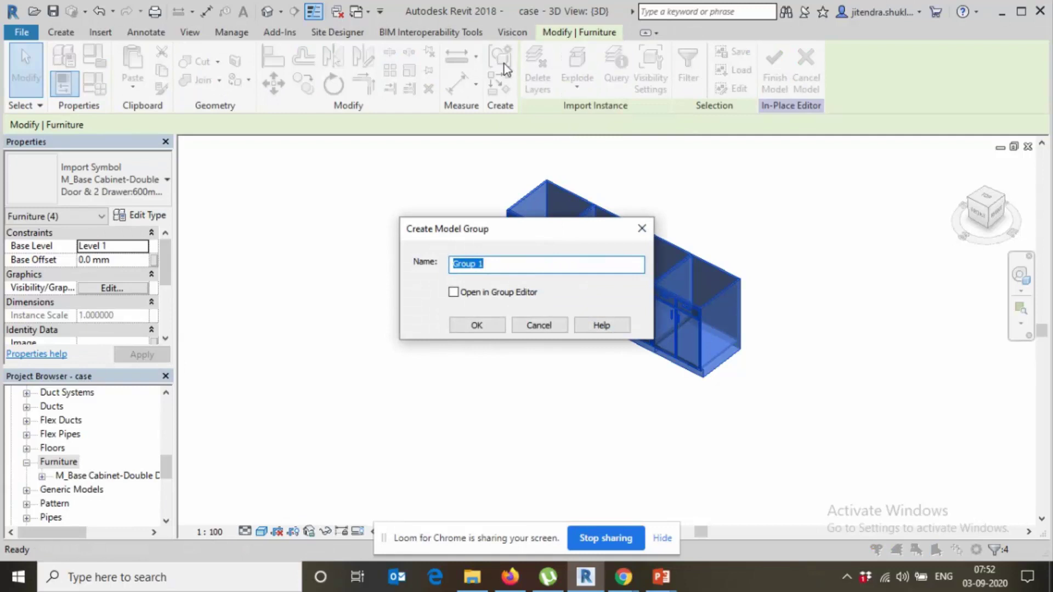
{"action": "type", "text": "Casework"}
{"action": "left_click", "coordinate": [477, 326]}
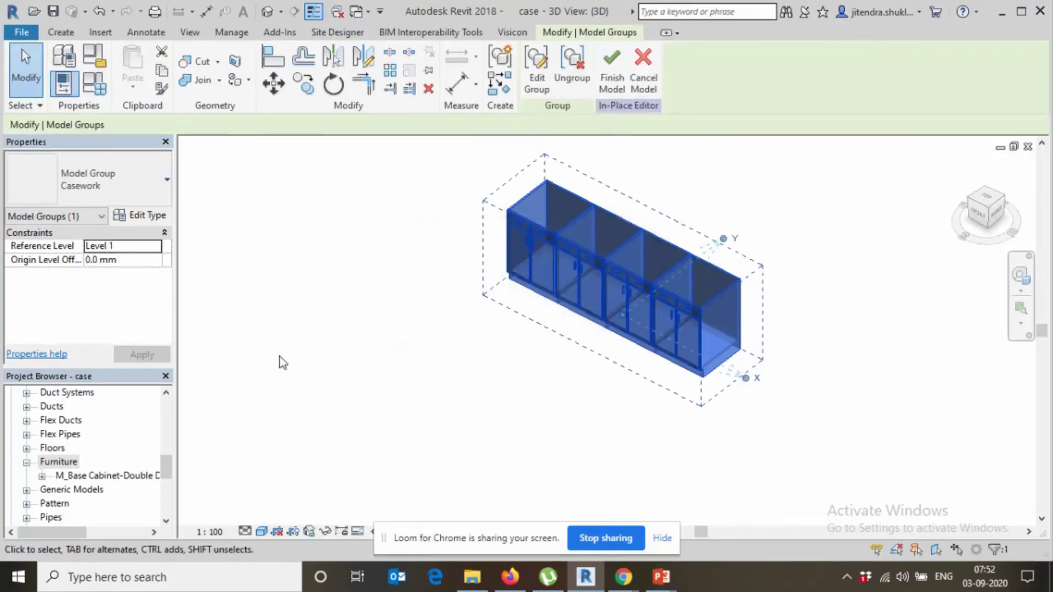
Reveal the File > Save As > Library flyout with Family, Group and View.
{"action": "left_click", "coordinate": [28, 35]}
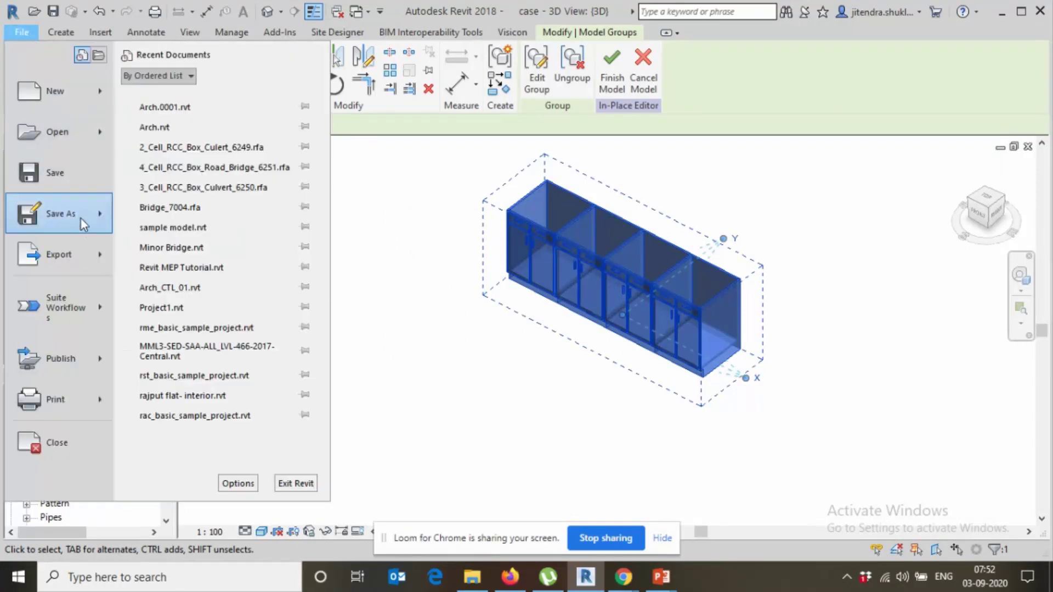
{"action": "mouse_move", "coordinate": [81, 217]}
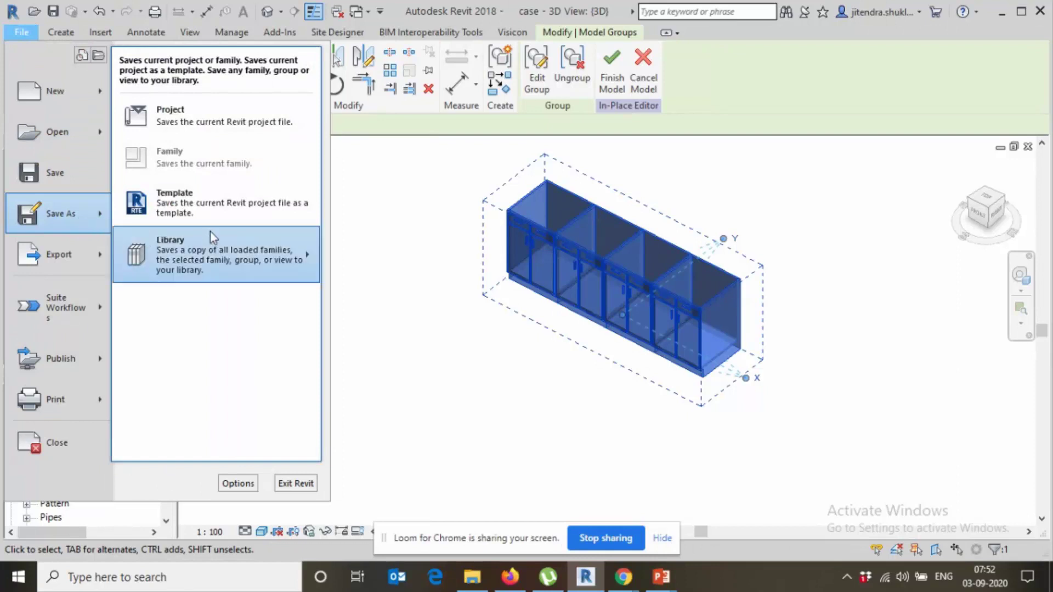
{"action": "mouse_move", "coordinate": [226, 246]}
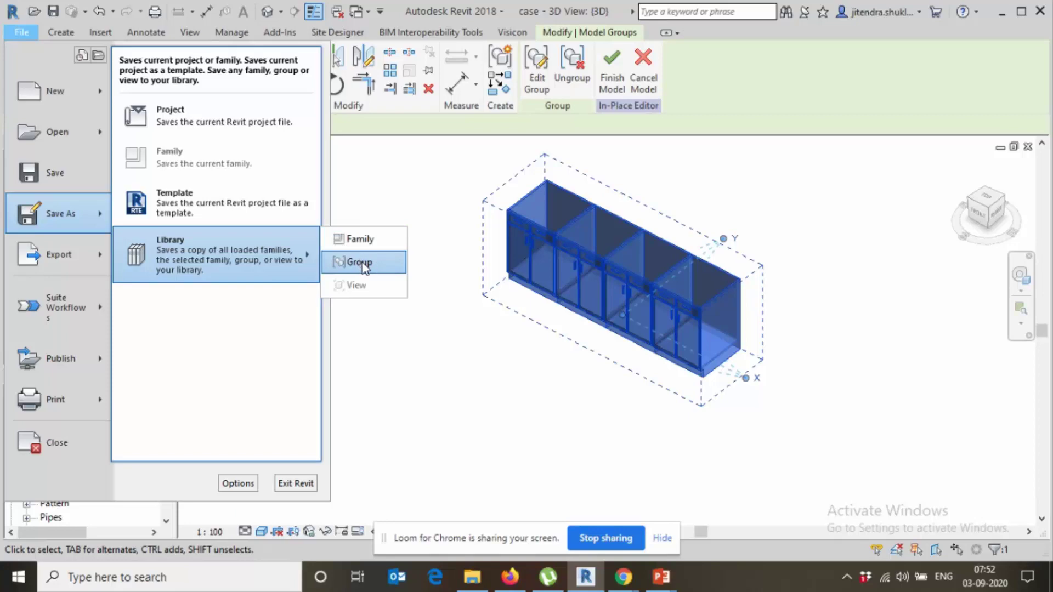
Save the group to the Desktop as the Casework family file.
{"action": "left_click", "coordinate": [363, 262]}
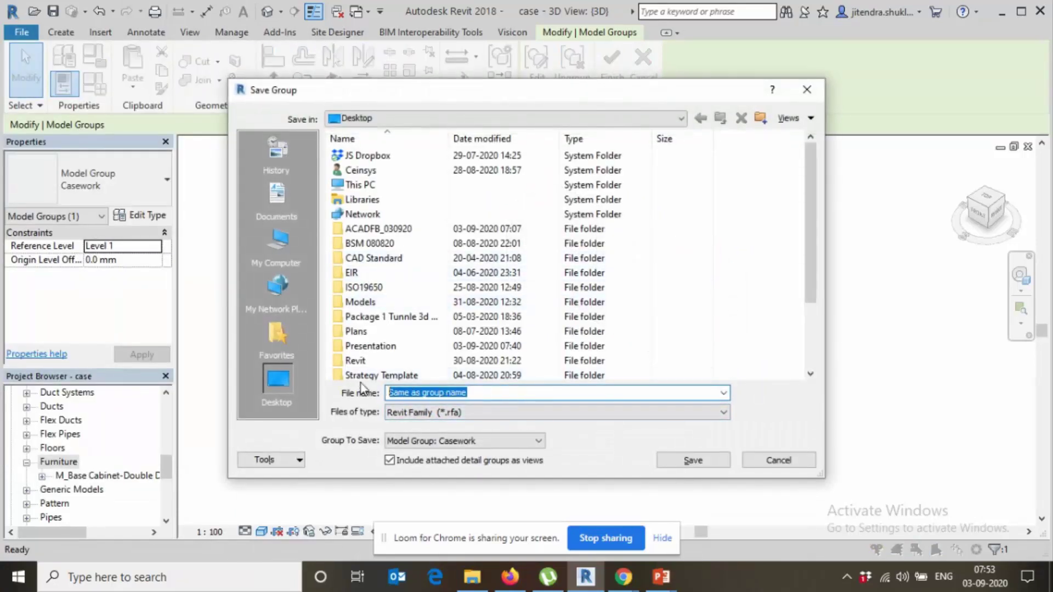
{"action": "type", "text": "Case"}
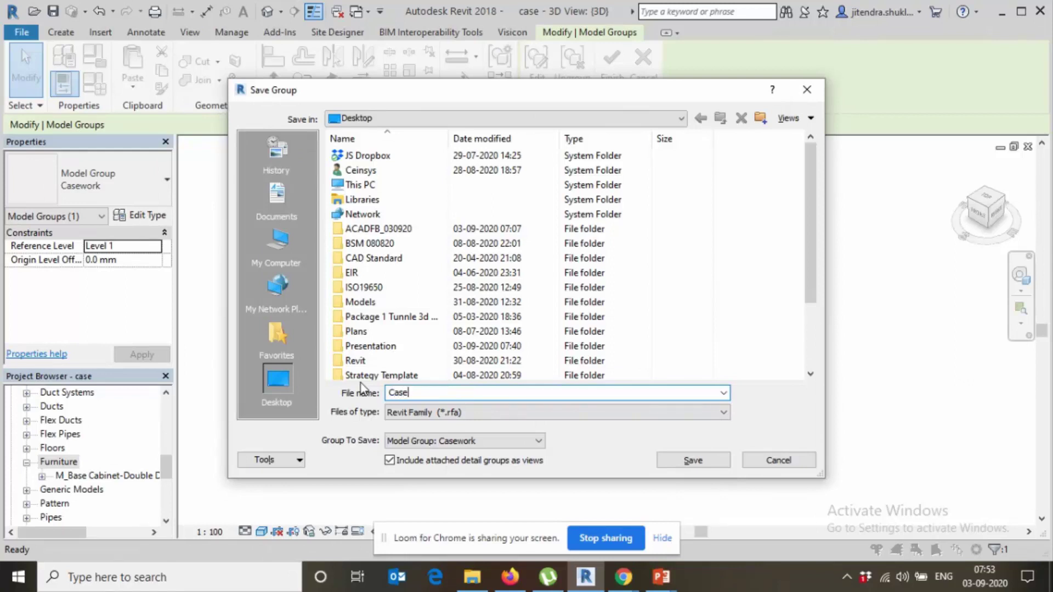
{"action": "type", "text": "work"}
{"action": "left_click", "coordinate": [691, 461]}
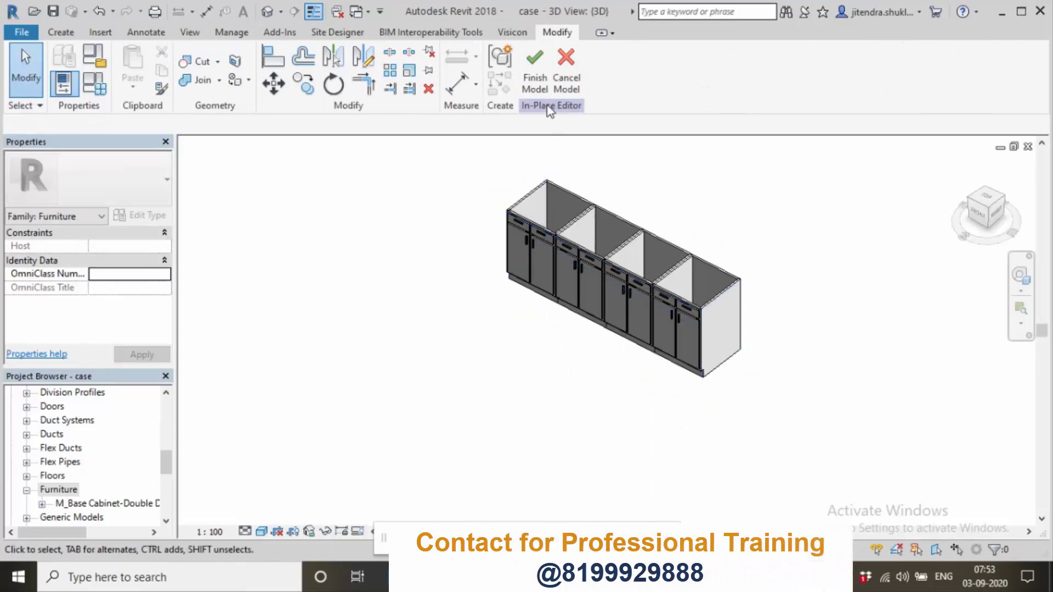
Quit the in-place model without saving and delete the cabinet row from the view.
{"action": "left_click", "coordinate": [572, 83]}
{"action": "left_click", "coordinate": [571, 307]}
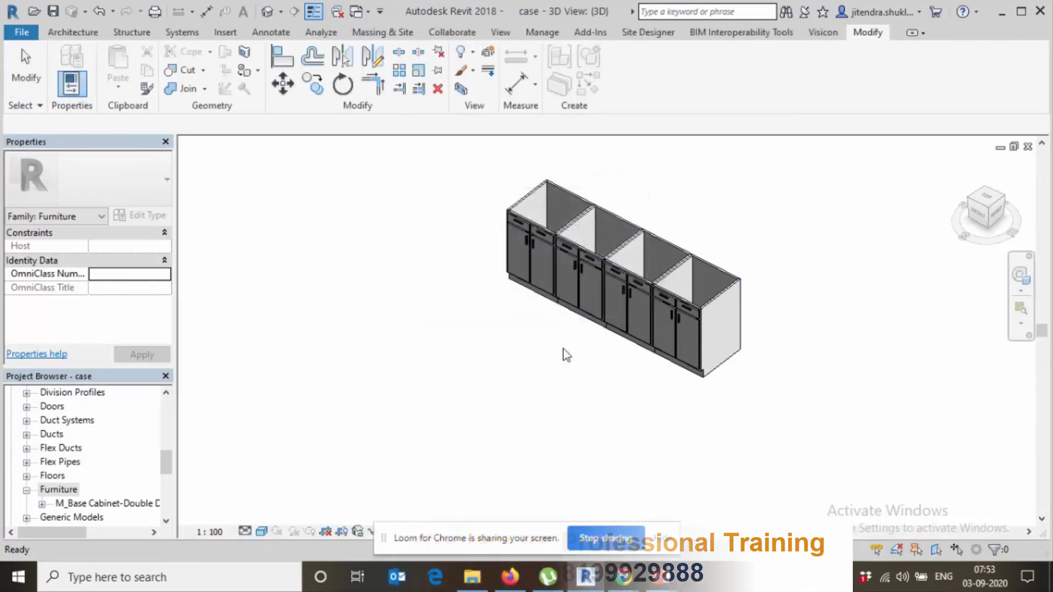
{"action": "middle_click_drag", "start_coordinate": [607, 372], "coordinate": [643, 378]}
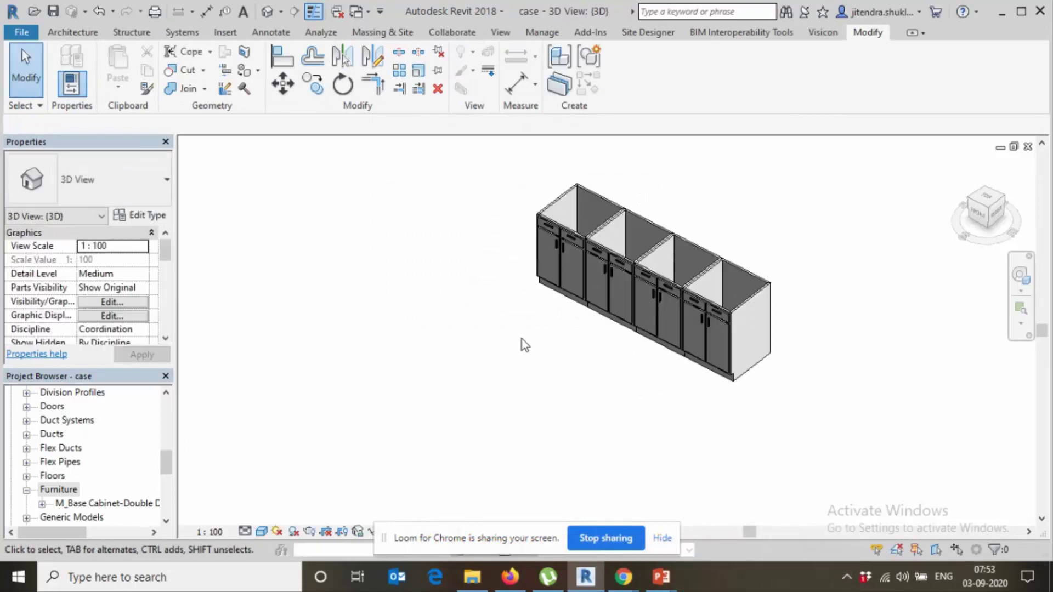
{"action": "left_click", "coordinate": [91, 39]}
{"action": "left_click", "coordinate": [655, 282]}
{"action": "key", "text": "Delete"}
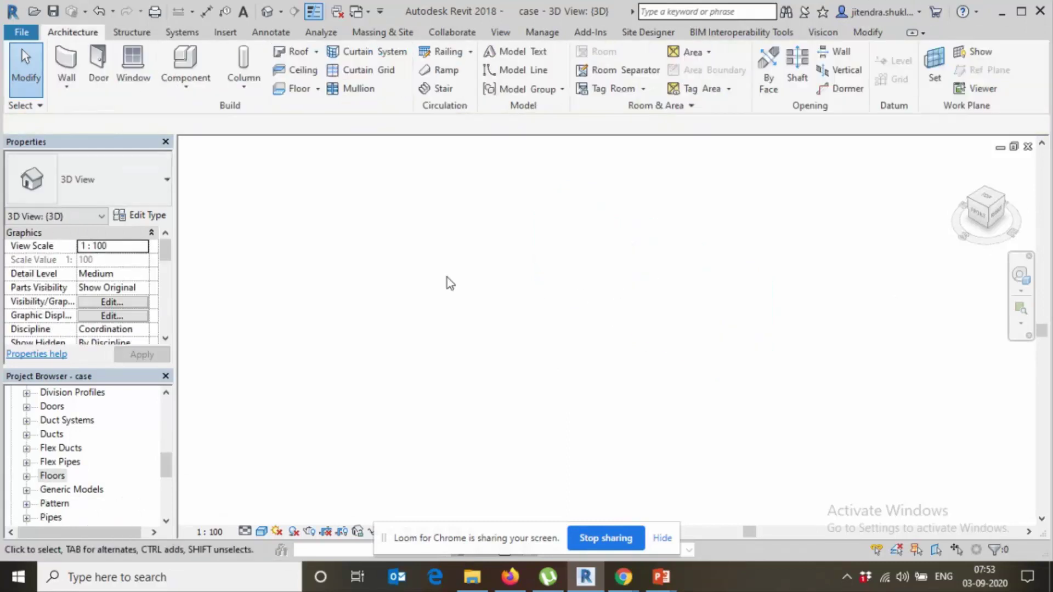
{"action": "left_click", "coordinate": [186, 82]}
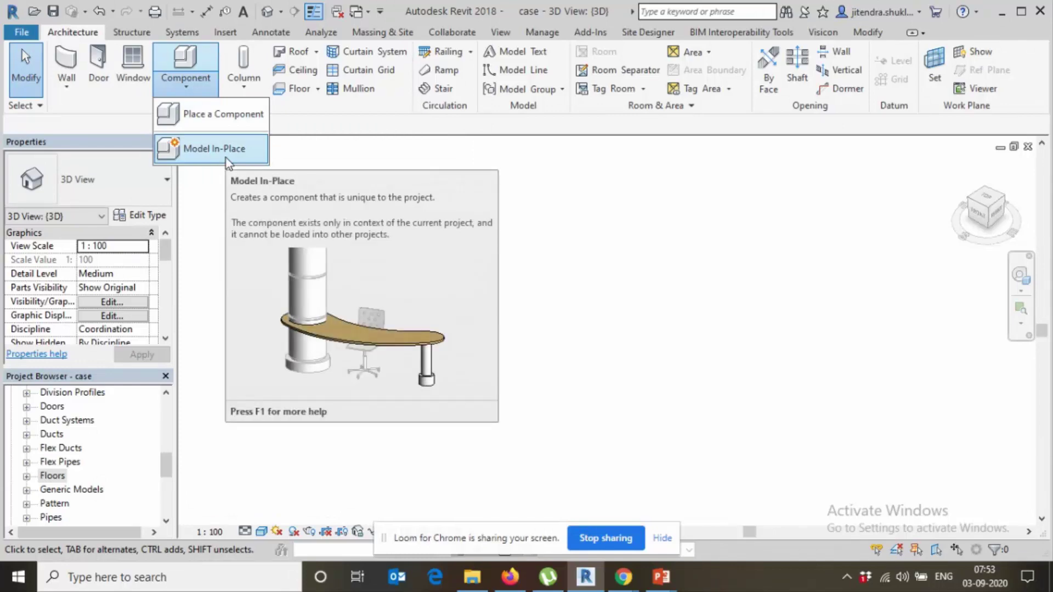
Load Casework.rfa from the Desktop through Place a Component and drop one cabinet run.
{"action": "left_click", "coordinate": [262, 235]}
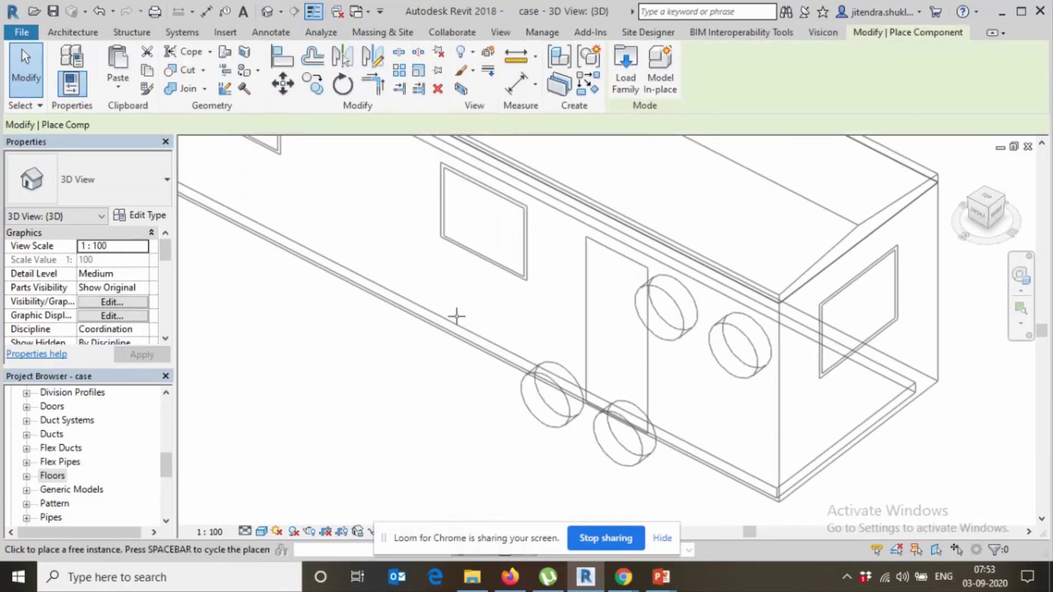
{"action": "left_click", "coordinate": [625, 68]}
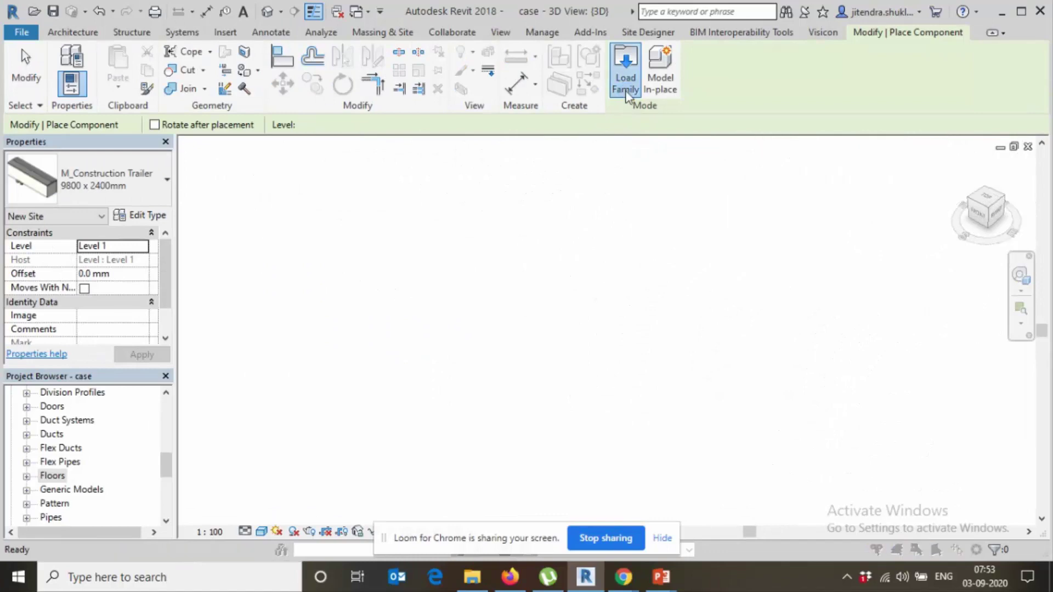
{"action": "left_click", "coordinate": [277, 394]}
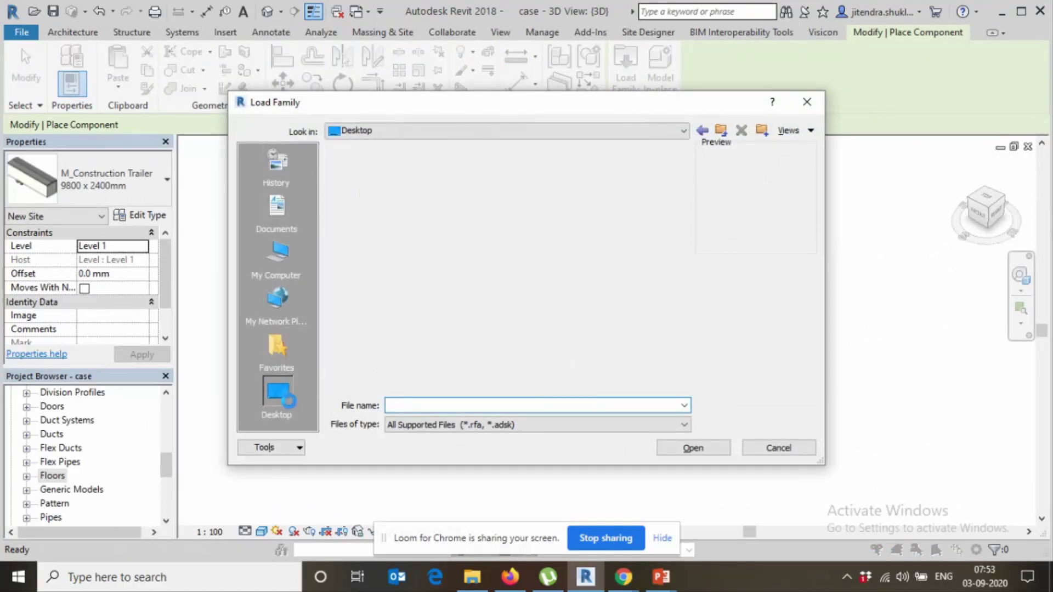
{"action": "scroll", "coordinate": [427, 307], "scroll_direction": "down", "scroll_amount": 3}
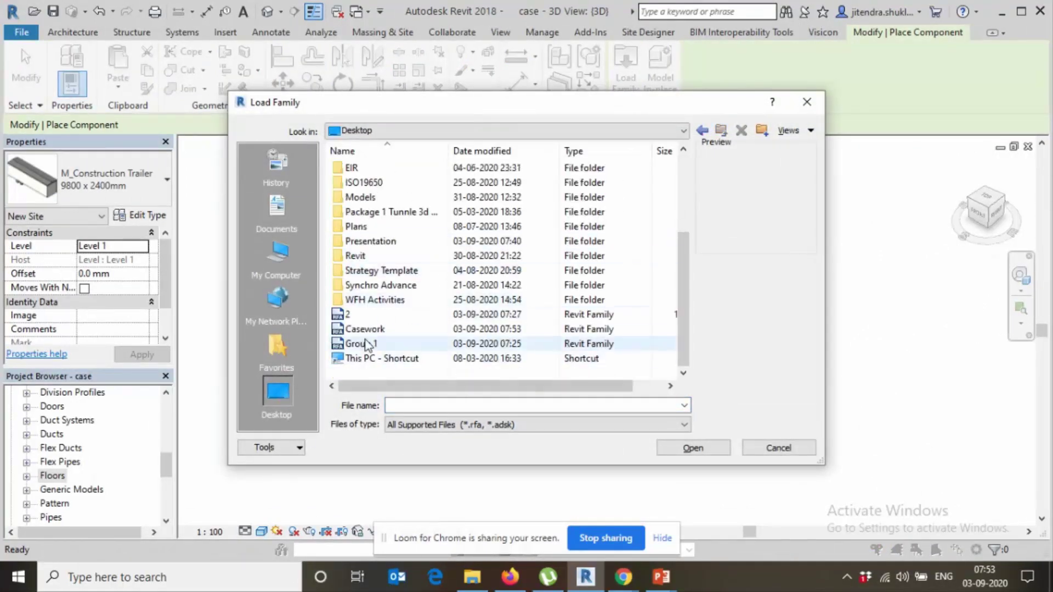
{"action": "left_click", "coordinate": [365, 329]}
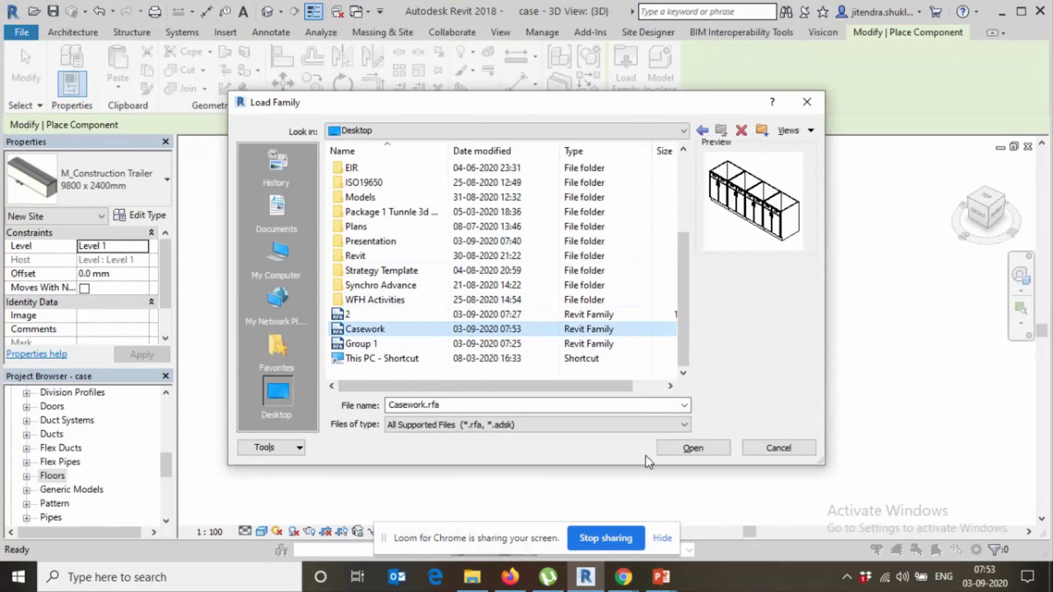
{"action": "left_click", "coordinate": [689, 450]}
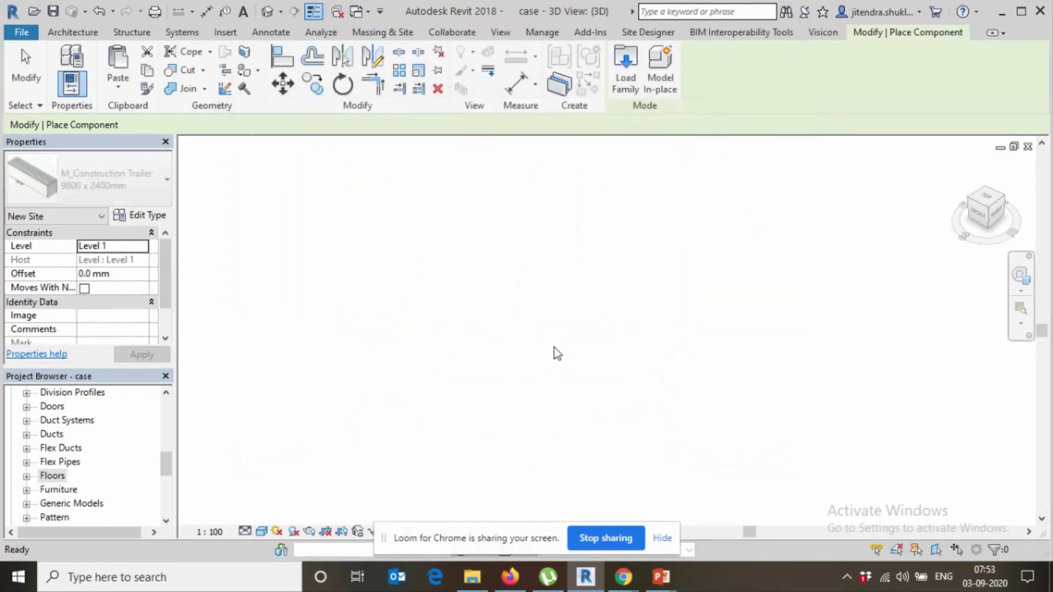
{"action": "left_click", "coordinate": [545, 378]}
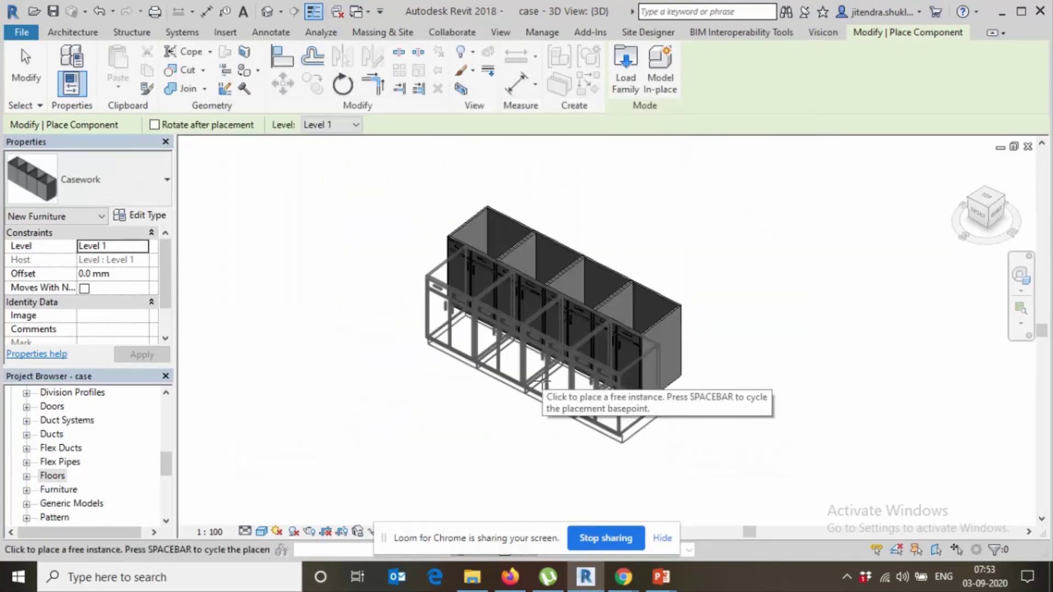
{"action": "key", "text": "Escape"}
{"action": "key", "text": "Escape"}
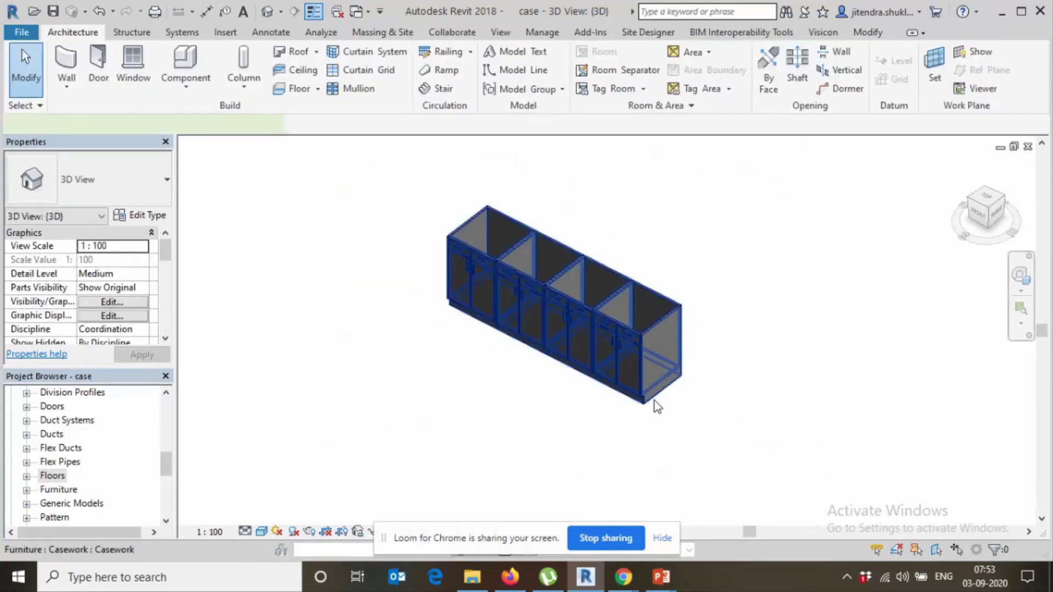
Expand the Furniture category in the Project Browser and select the Casework row.
{"action": "left_click", "coordinate": [653, 401]}
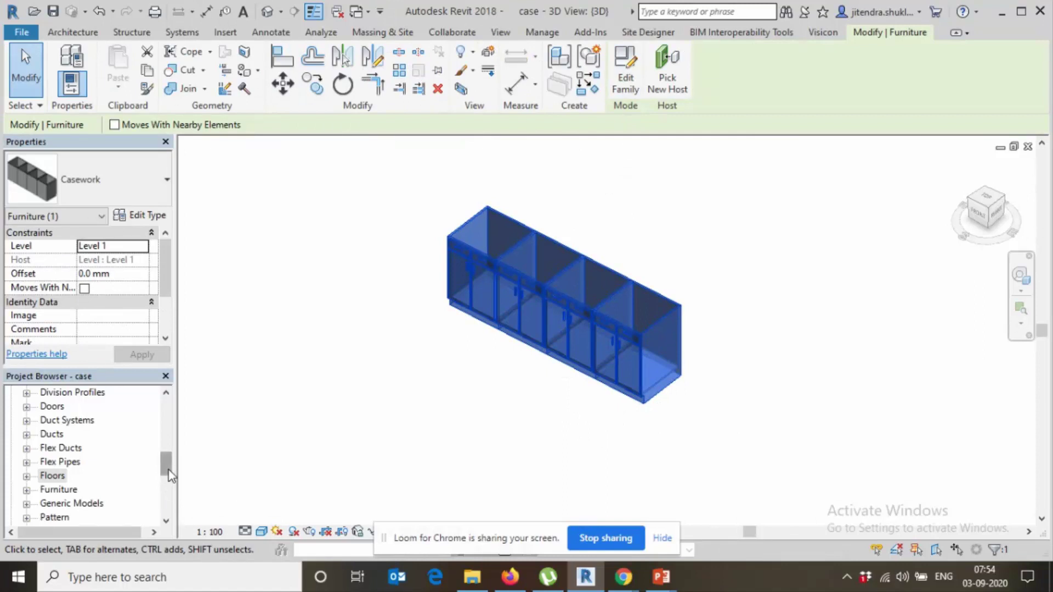
{"action": "mouse_move", "coordinate": [165, 471]}
{"action": "left_mouse_down"}
{"action": "mouse_move", "coordinate": [176, 513]}
{"action": "mouse_move", "coordinate": [167, 473]}
{"action": "left_mouse_up"}
{"action": "left_click", "coordinate": [71, 479]}
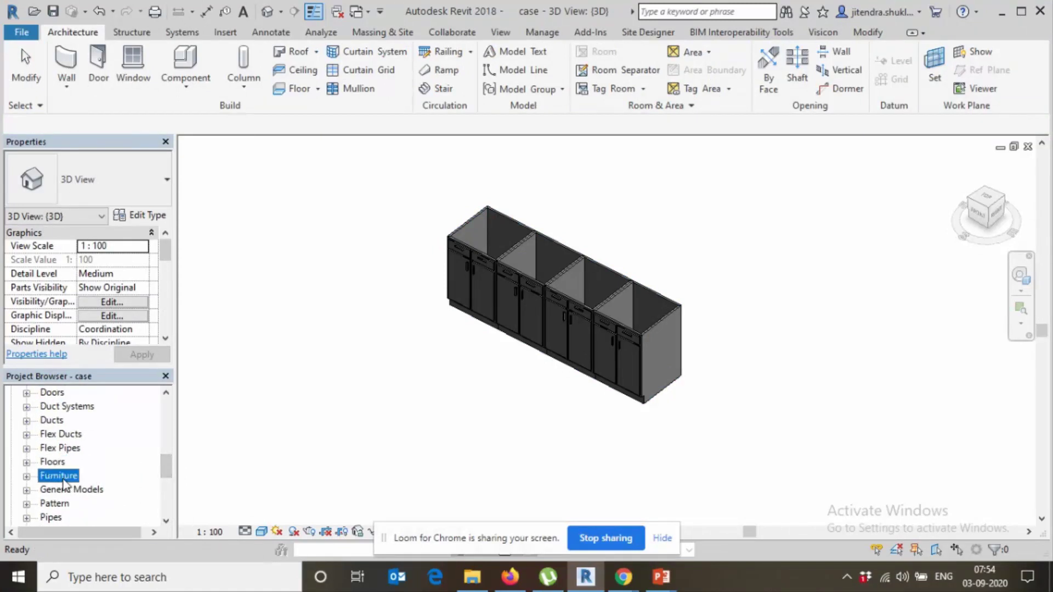
{"action": "left_click", "coordinate": [26, 476]}
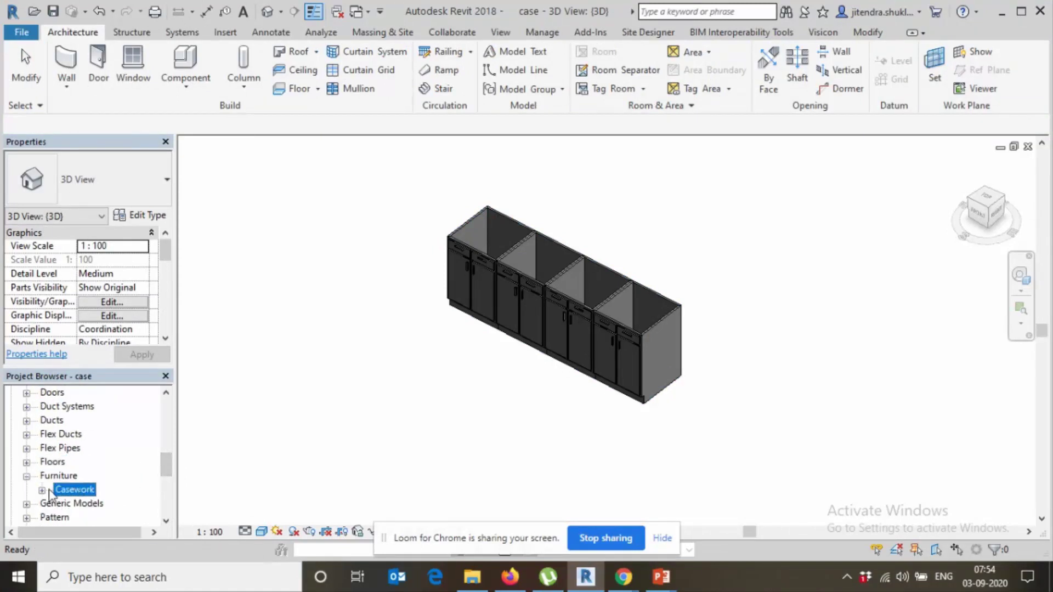
{"action": "left_click", "coordinate": [641, 392]}
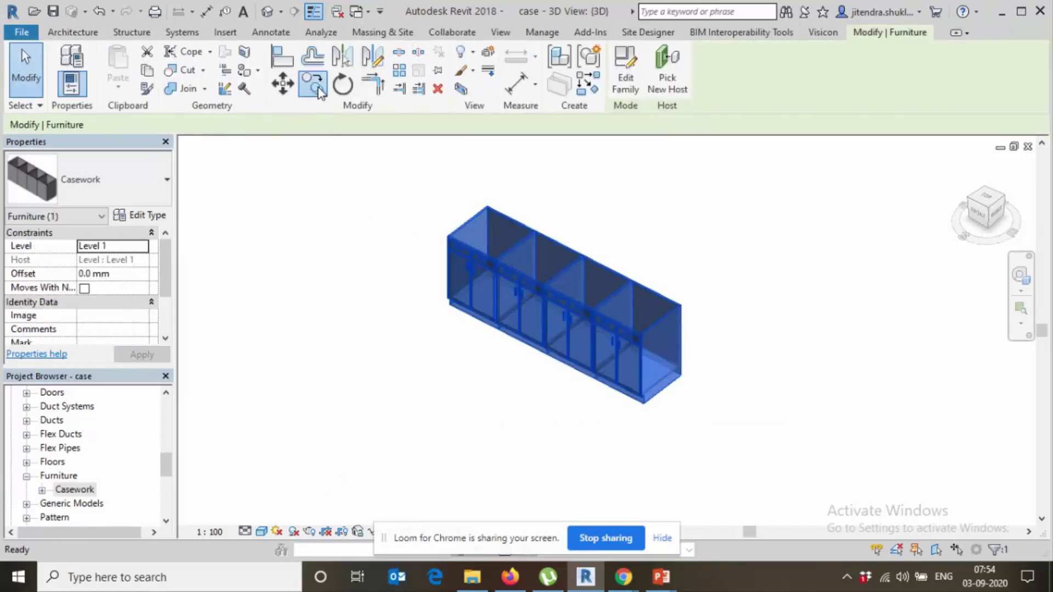
Copy the Casework row twice in front, about 1200 mm and 1100 mm apart.
{"action": "left_click", "coordinate": [313, 84]}
{"action": "left_click", "coordinate": [657, 405]}
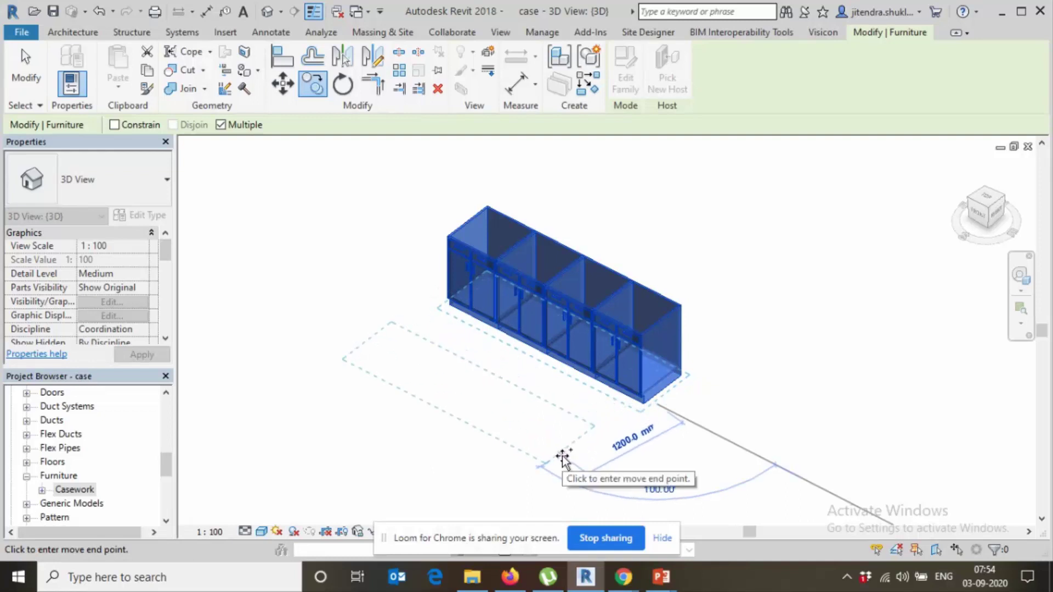
{"action": "left_click", "coordinate": [564, 460]}
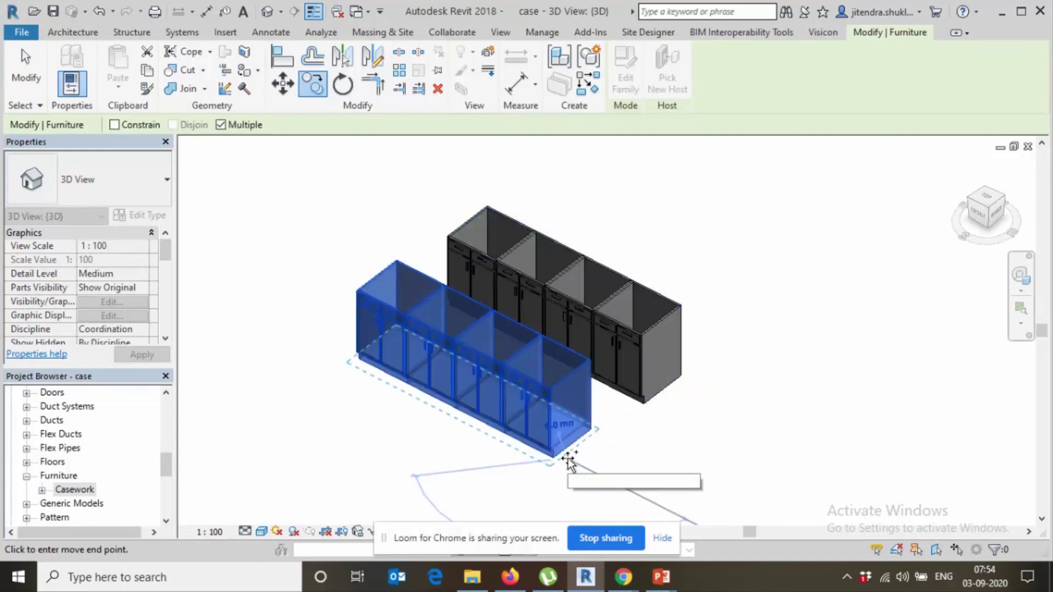
{"action": "left_click", "coordinate": [465, 498]}
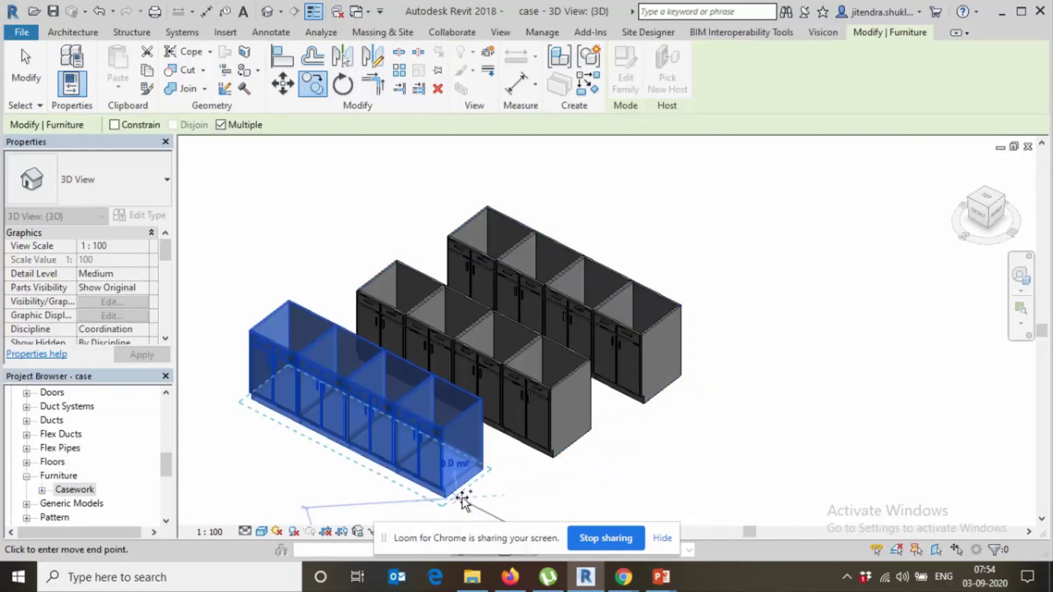
{"action": "key", "text": "Escape"}
{"action": "key", "text": "Escape"}
{"action": "double_click", "coordinate": [75, 489]}
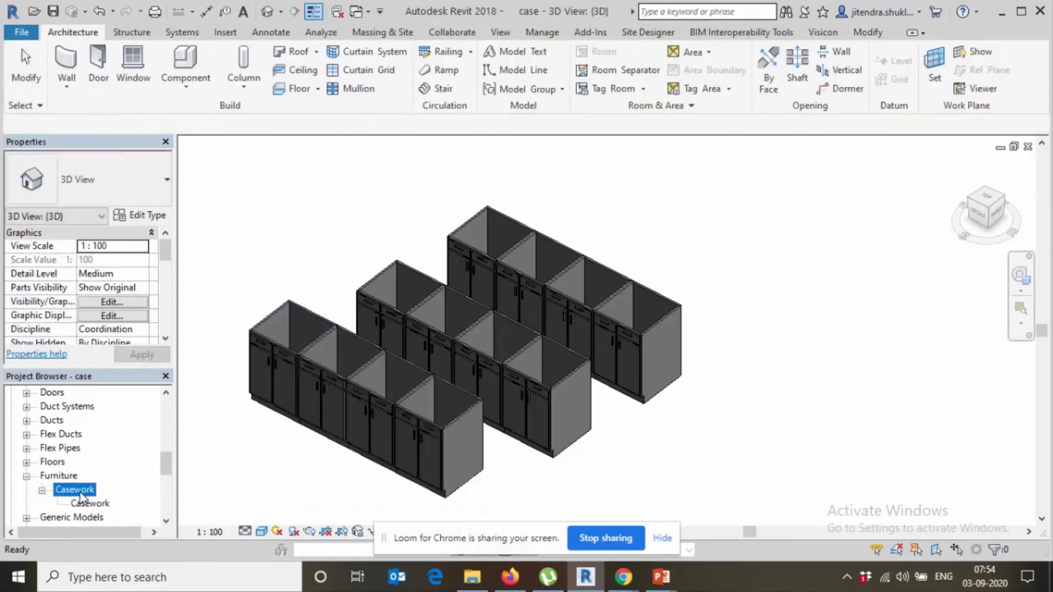
{"action": "scroll", "coordinate": [165, 475], "scroll_direction": "down", "scroll_amount": 2}
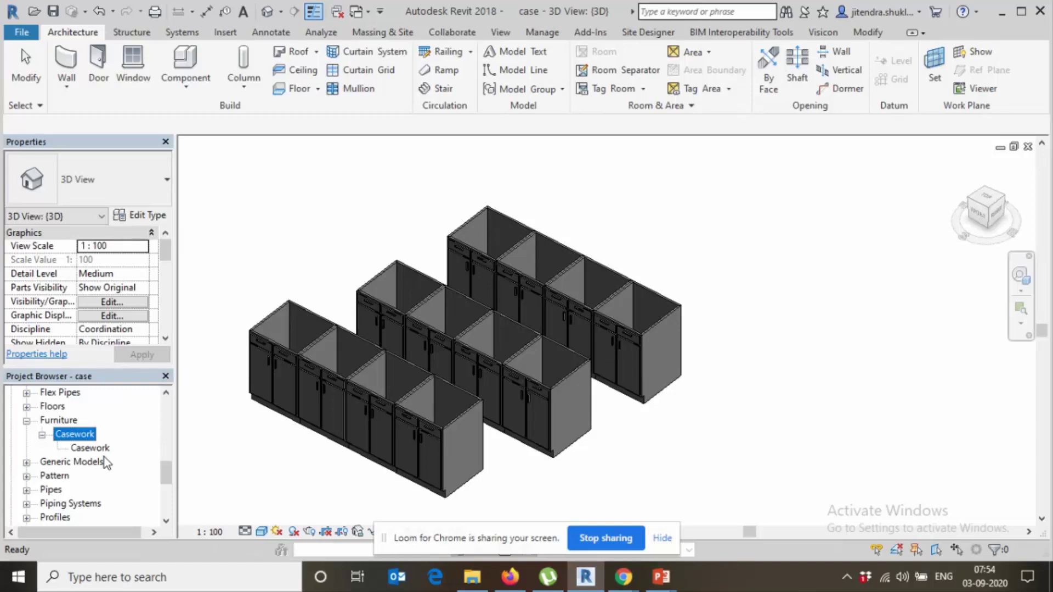
{"action": "left_click", "coordinate": [185, 82]}
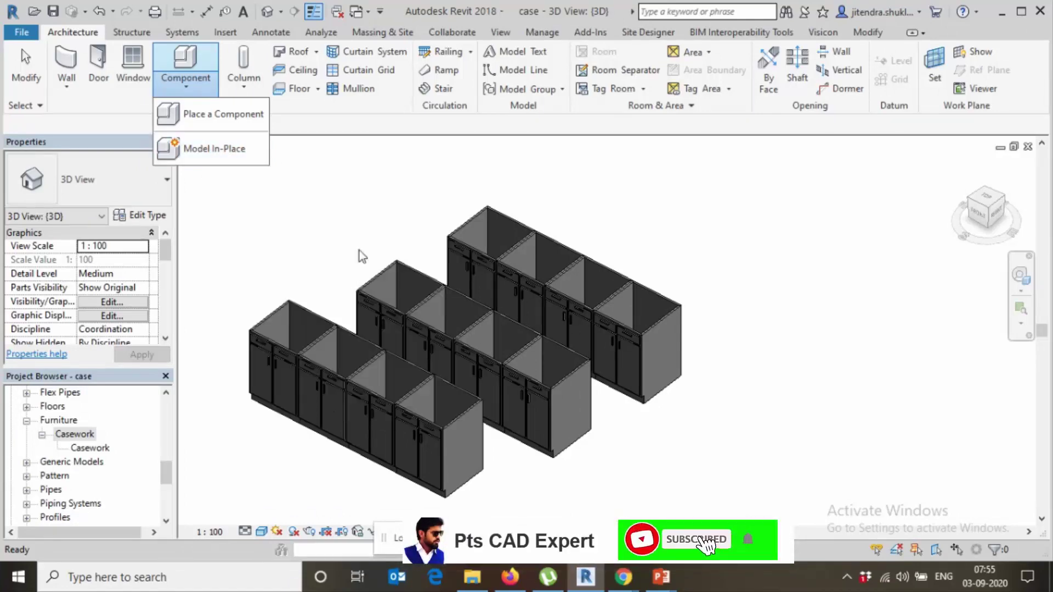
{"action": "left_click", "coordinate": [639, 236]}
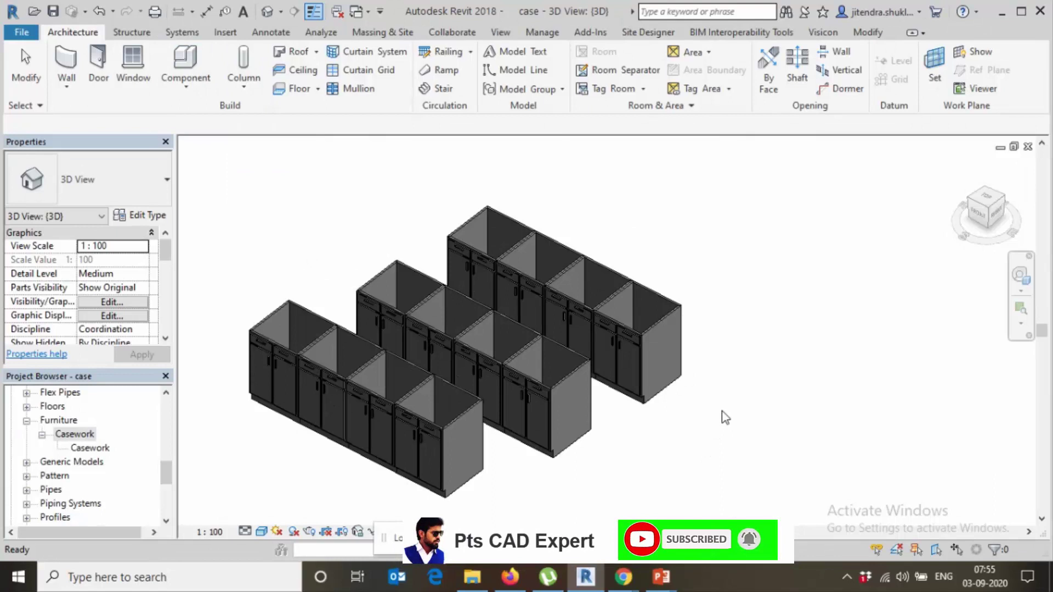